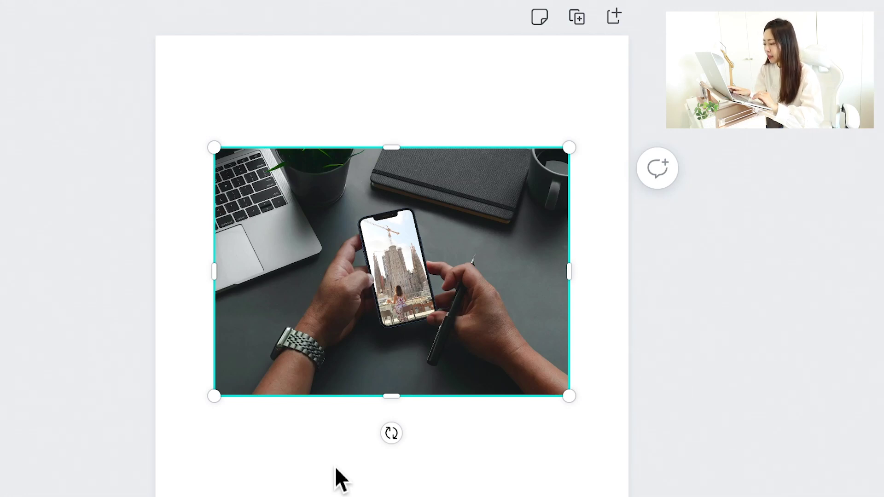
# - Go to the Canva home page and bring up the テンプレート menu with Instagram post templates
pyautogui.click(235, 267)
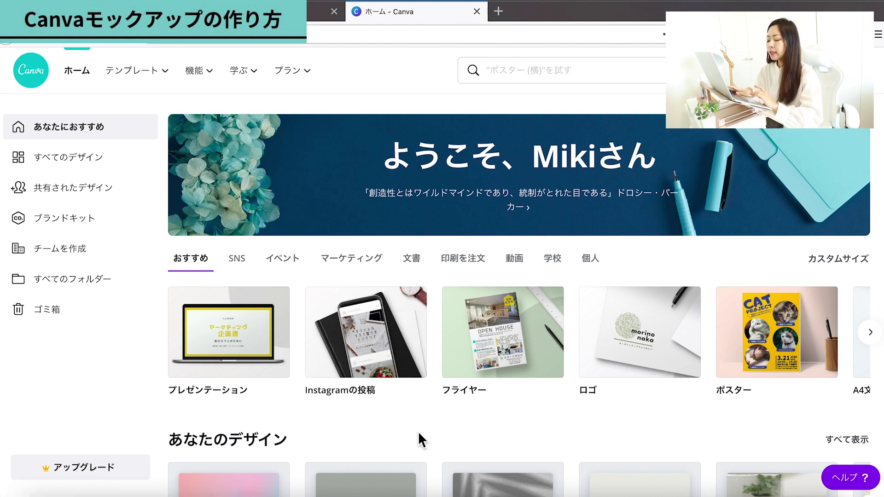
pyautogui.moveTo(136, 71)
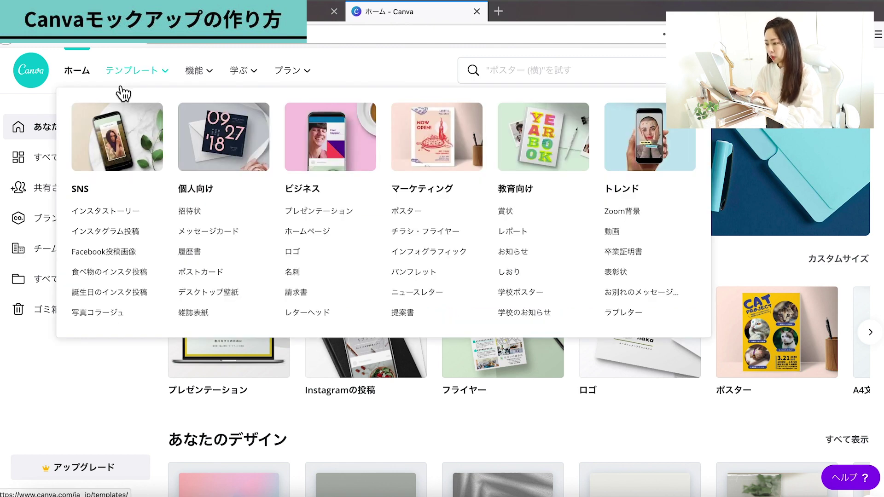
# - Create a blank Instagram post from the インスタグラム投稿 templates
pyautogui.click(124, 236)
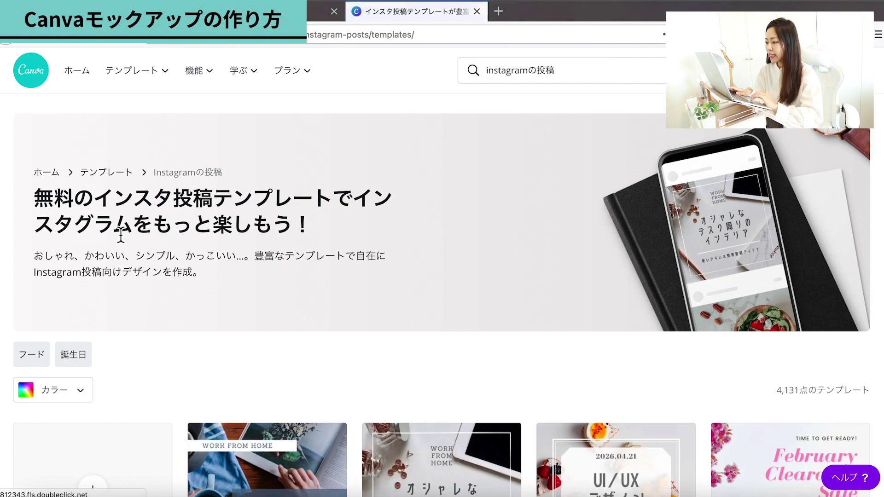
pyautogui.scroll(-2, 152, 286)
pyautogui.scroll(-3, 167, 310)
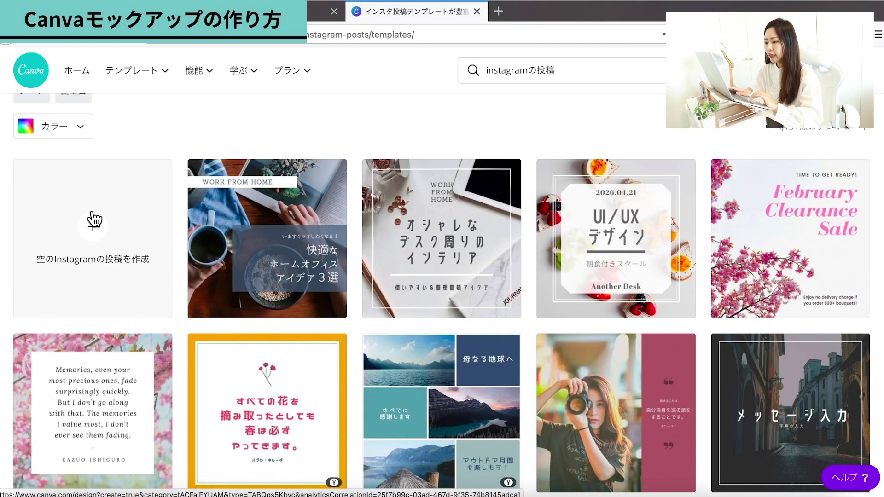
pyautogui.click(98, 230)
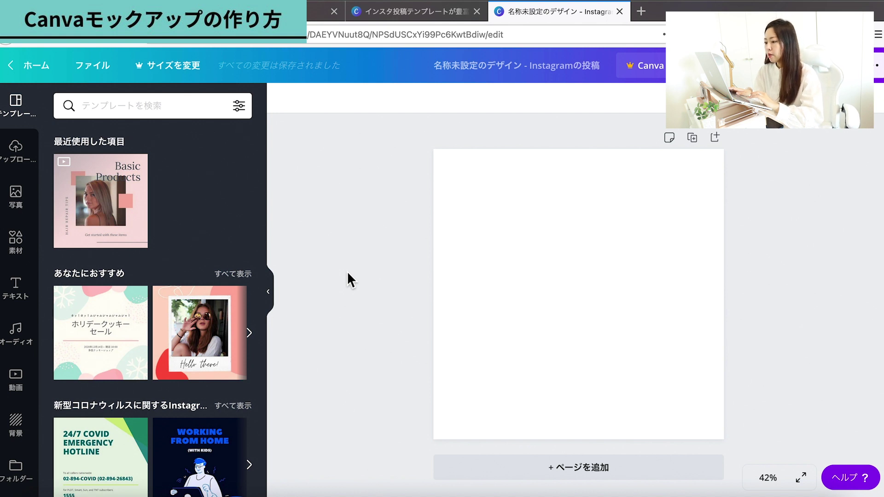
# - Upload IMG_5362 2.jpg from Downloads into Canva's uploads and check the upload sources
pyautogui.click(40, 494)
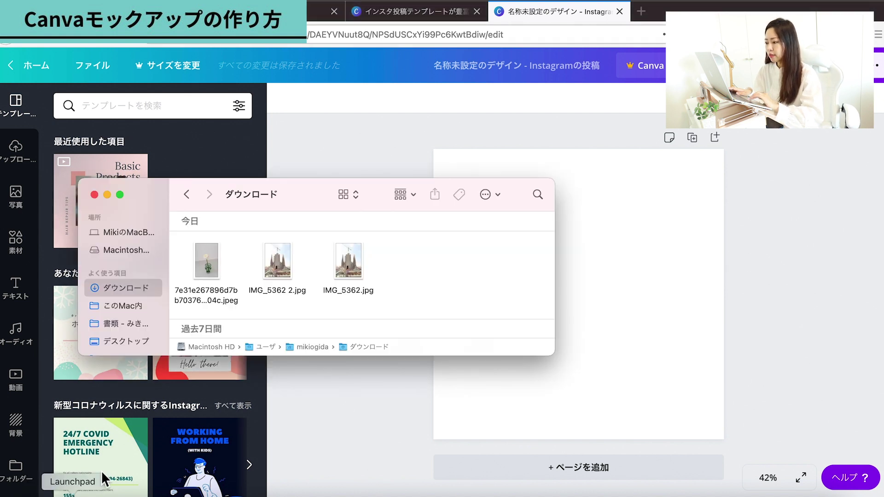
pyautogui.click(275, 269)
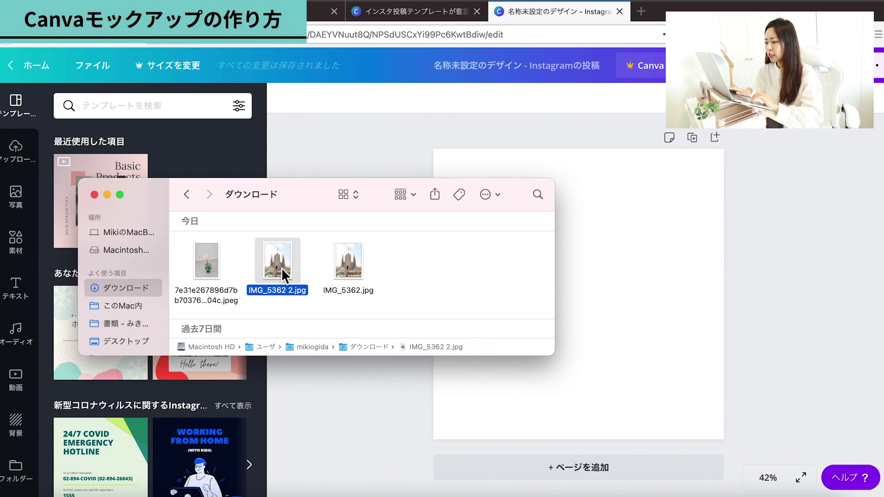
pyautogui.moveTo(280, 267); pyautogui.dragTo(161, 123)
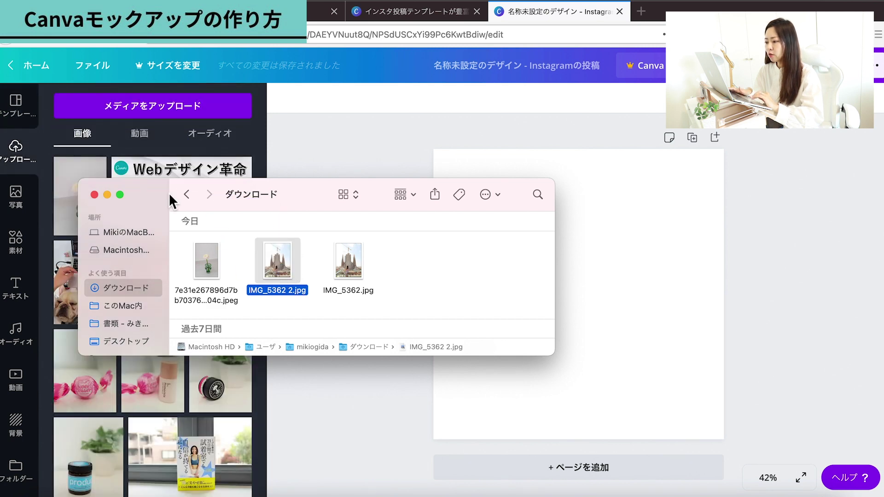
pyautogui.moveTo(151, 194); pyautogui.dragTo(174, 459)
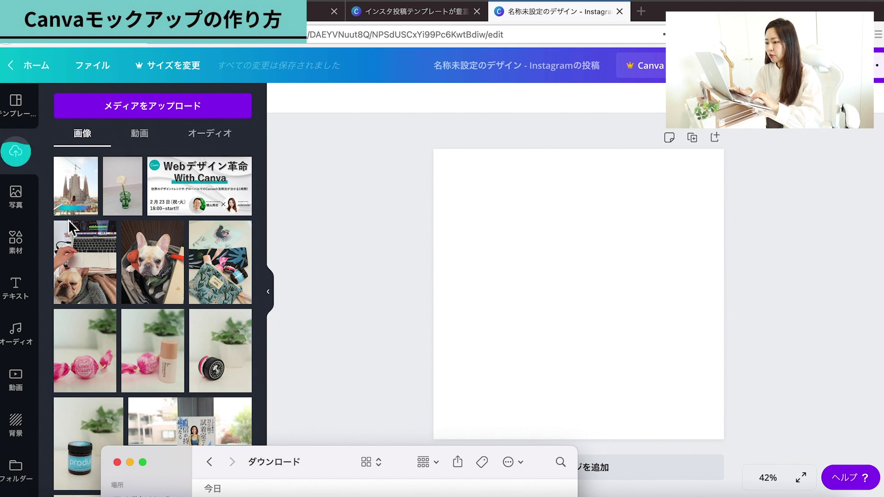
pyautogui.click(22, 162)
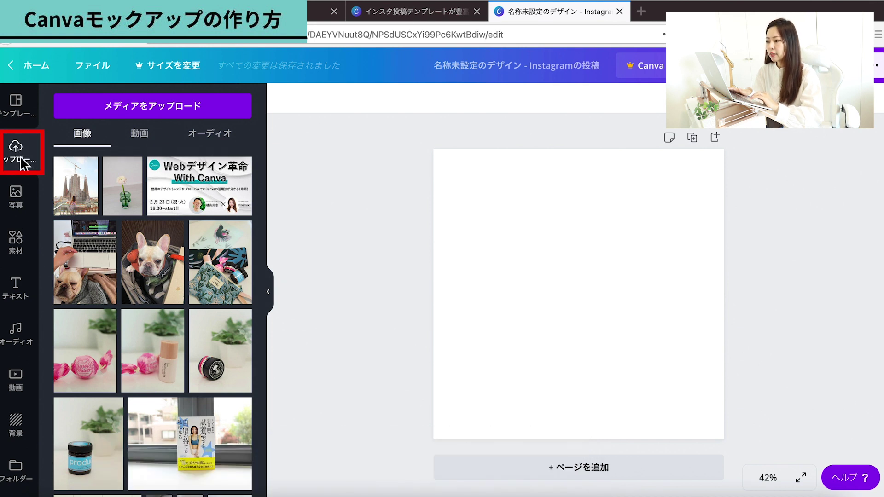
pyautogui.click(106, 107)
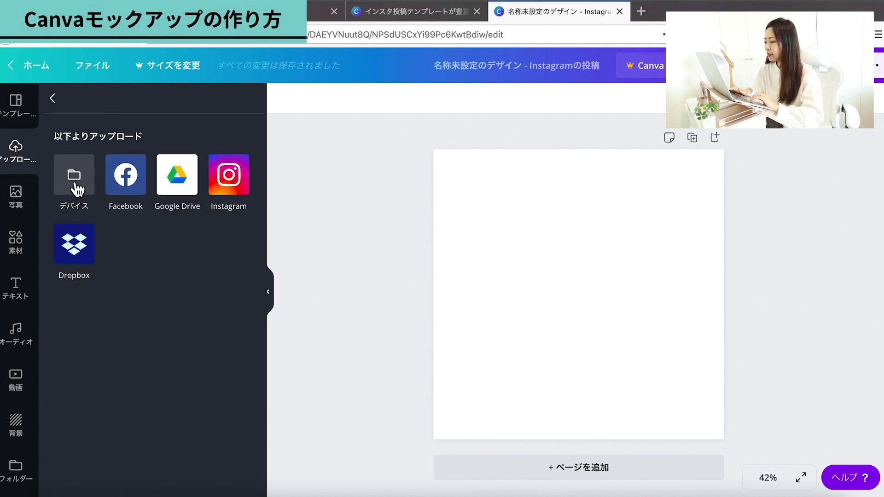
pyautogui.click(28, 168)
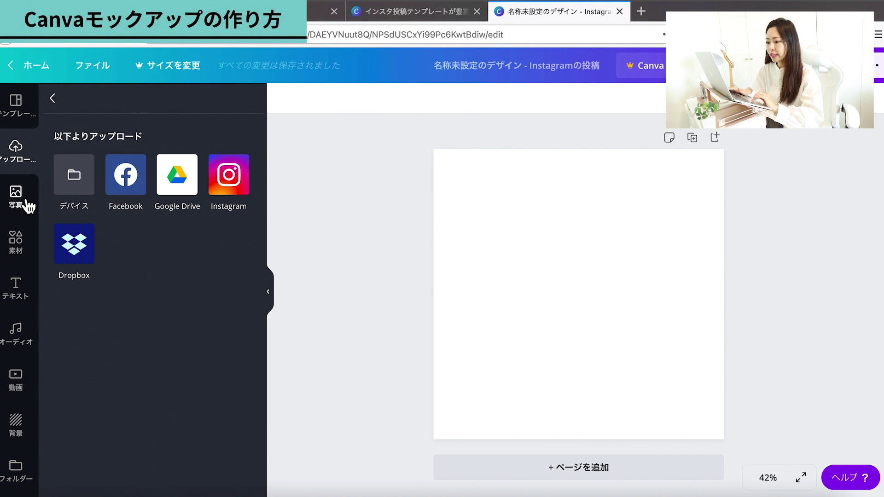
# - Add the uploaded Sagrada Familia photo to the post and show its エフェクト list
pyautogui.click(90, 198)
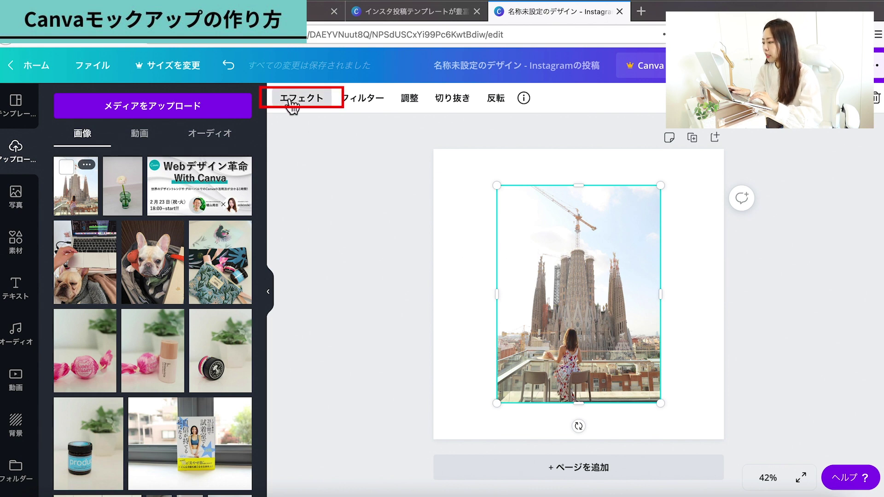
pyautogui.click(467, 181)
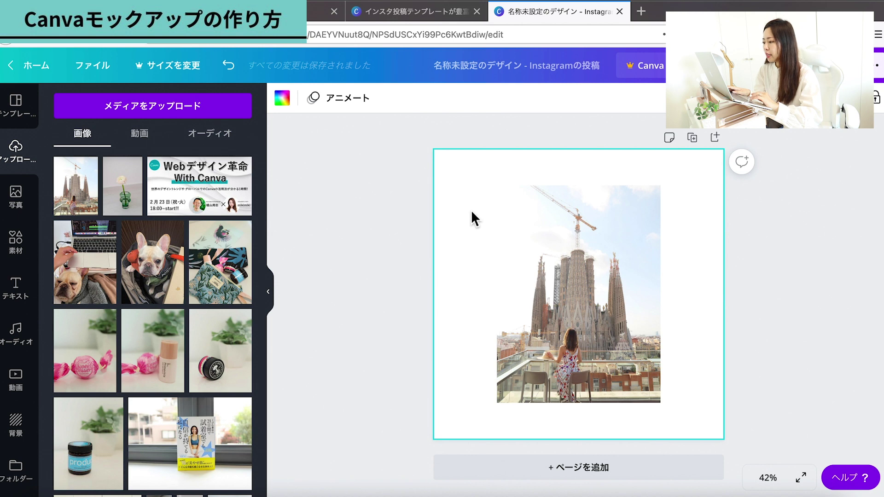
pyautogui.click(587, 283)
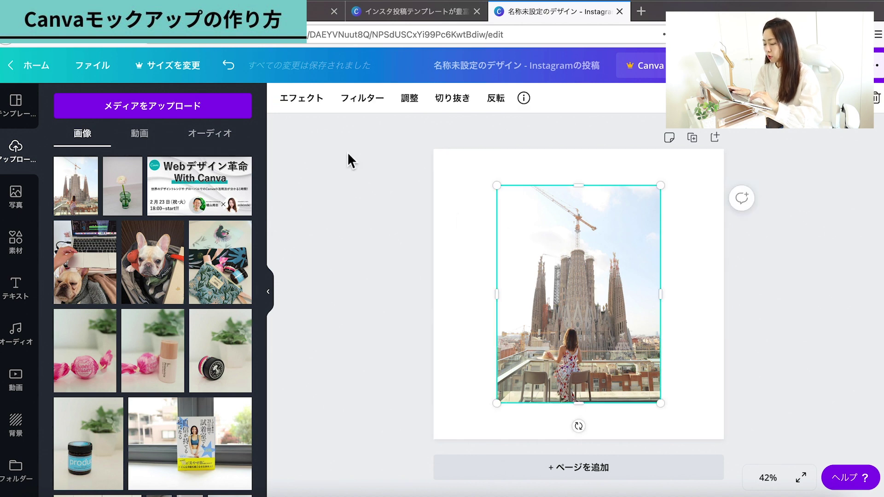
pyautogui.click(308, 113)
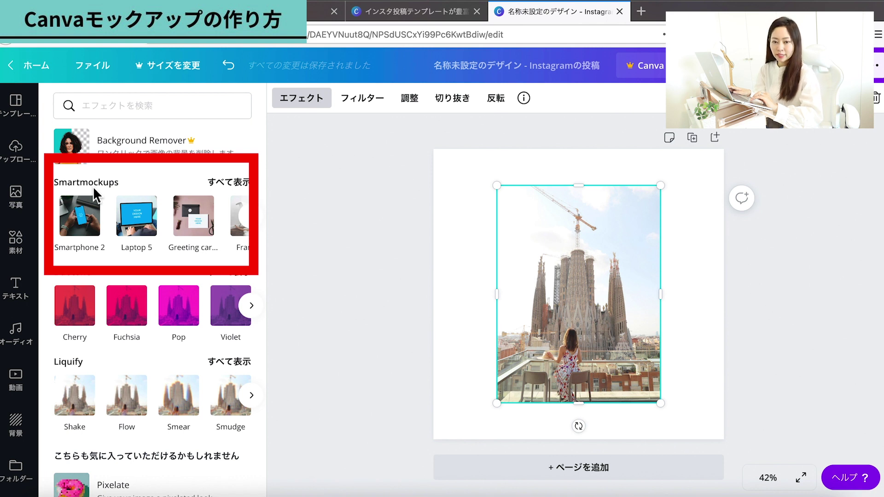
# - Try the Smartphone 2, Laptop 5, Greeting card and Frame 4 Smartmockups on the photo
pyautogui.click(234, 184)
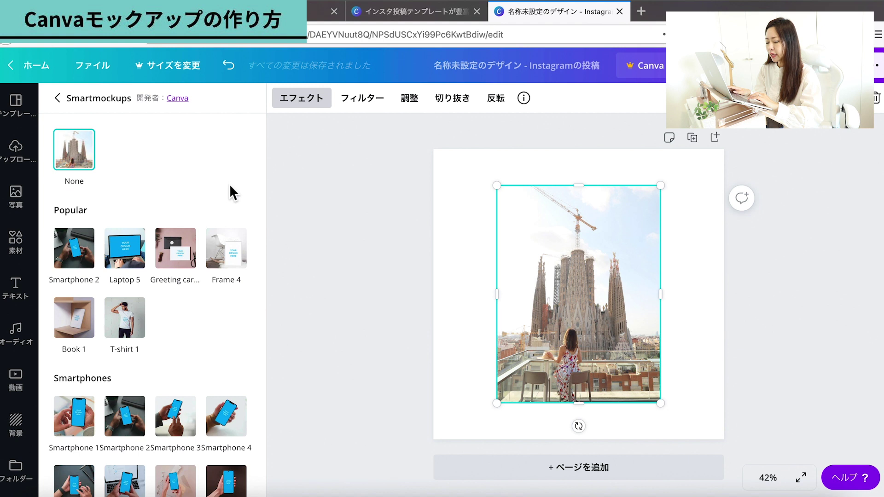
pyautogui.scroll(-1, 200, 351)
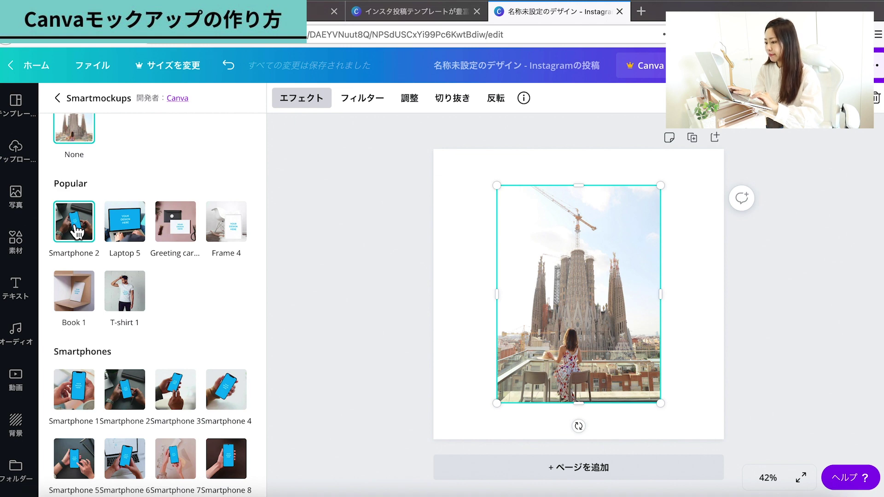
pyautogui.click(76, 230)
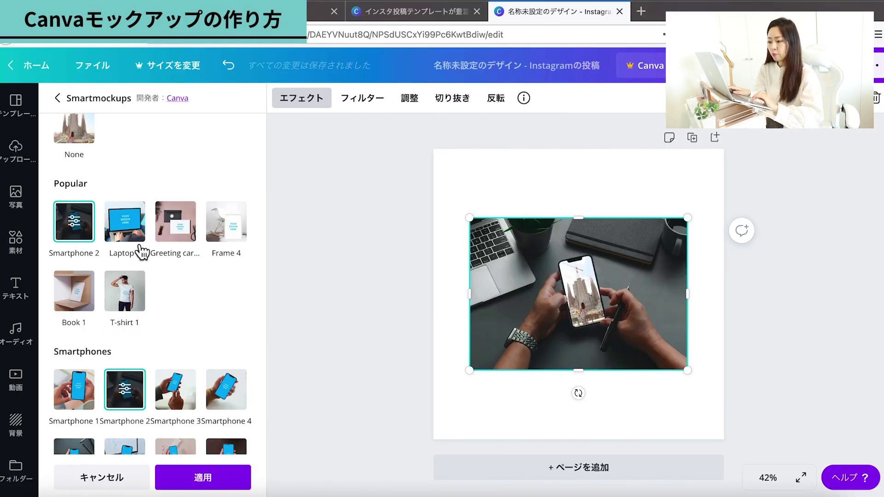
pyautogui.click(132, 237)
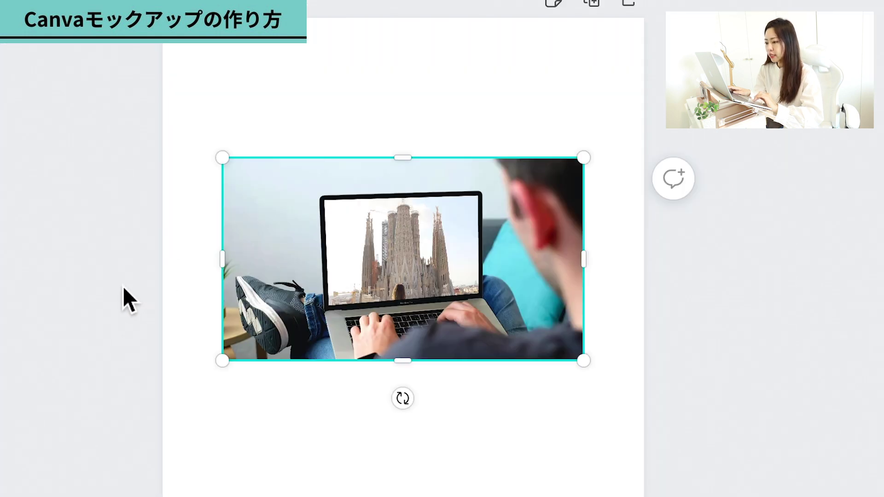
pyautogui.click(177, 258)
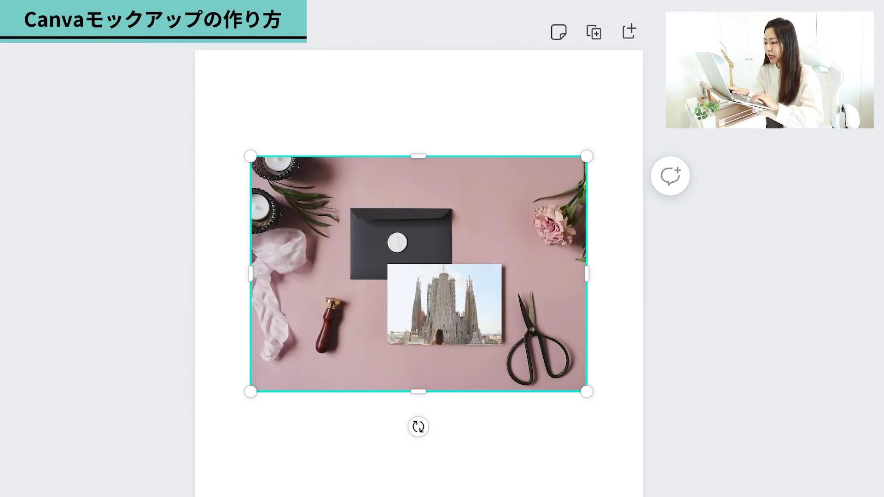
pyautogui.click(232, 264)
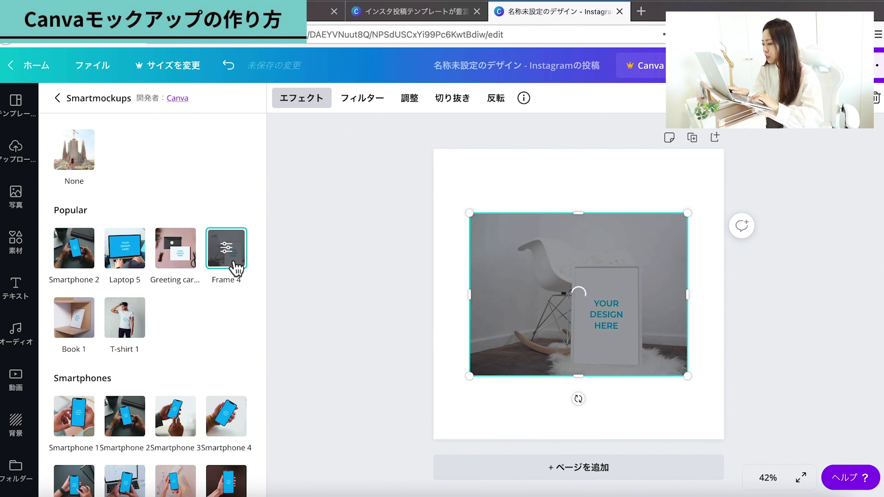
# - Settle on a plain standalone Smartphone mockup for the Sagrada Familia photo
pyautogui.click(447, 310)
pyautogui.click(534, 299)
pyautogui.scroll(-3, 106, 407)
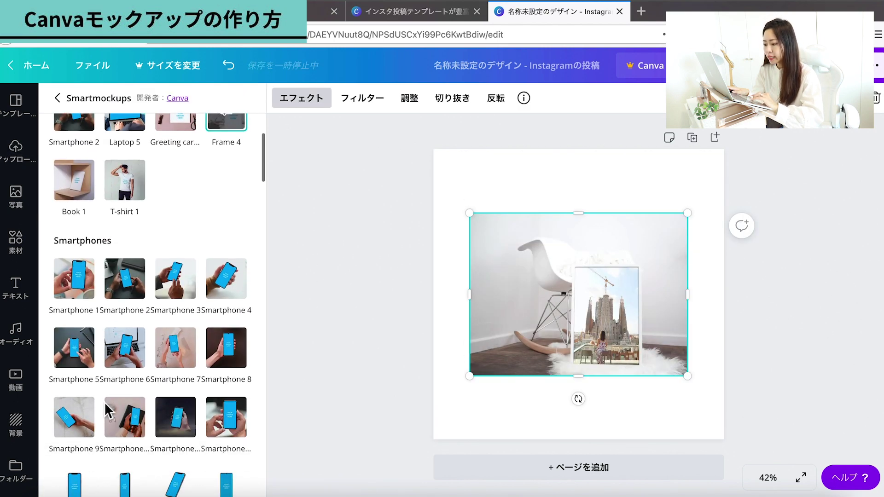
pyautogui.click(125, 314)
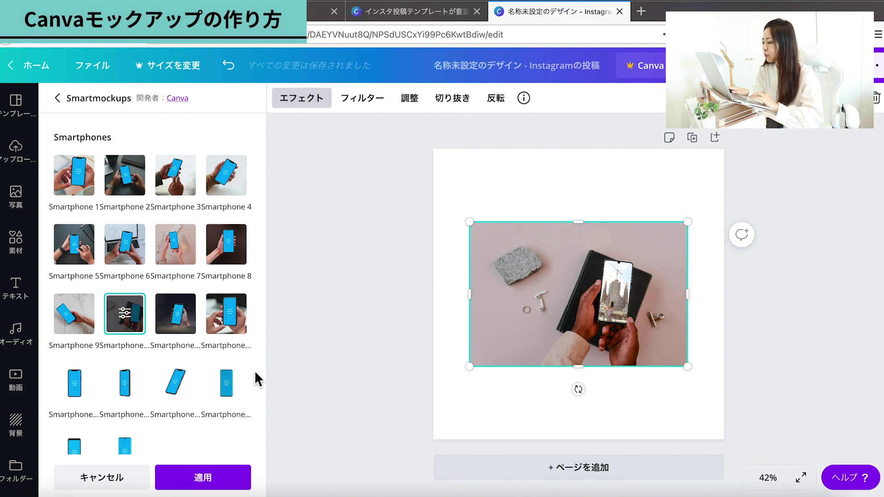
pyautogui.scroll(-1, 255, 372)
pyautogui.scroll(-1, 254, 373)
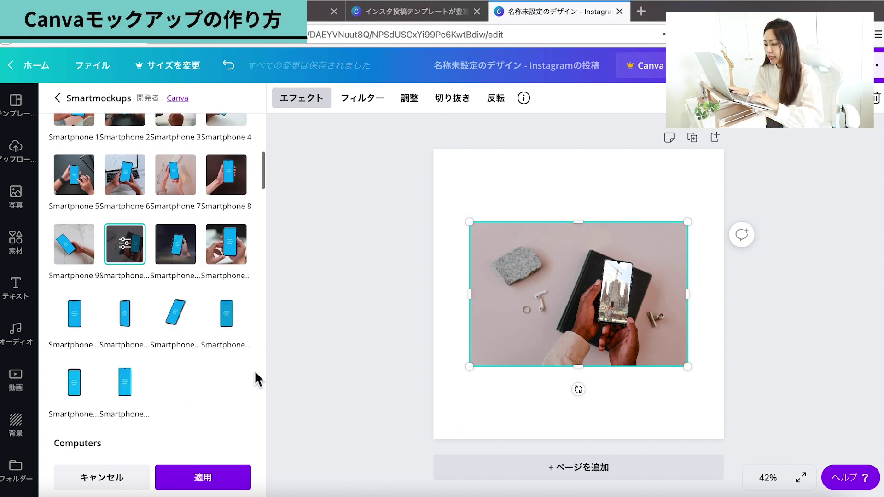
pyautogui.click(85, 324)
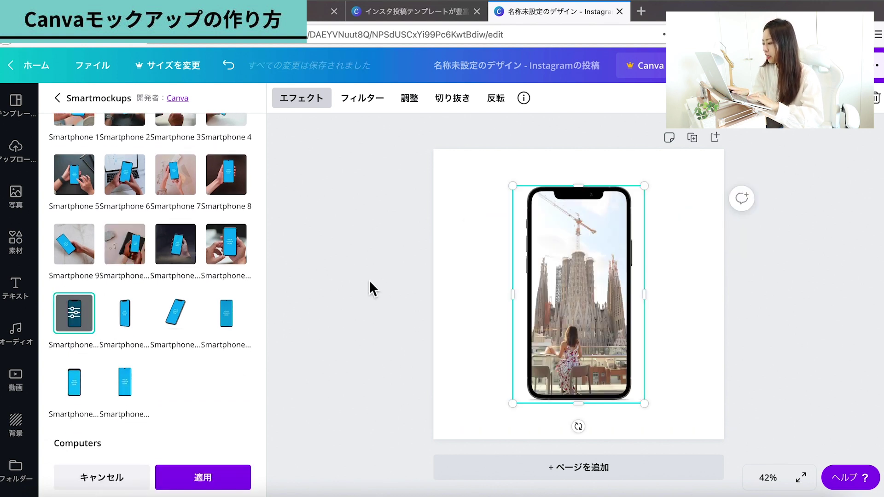
pyautogui.click(423, 294)
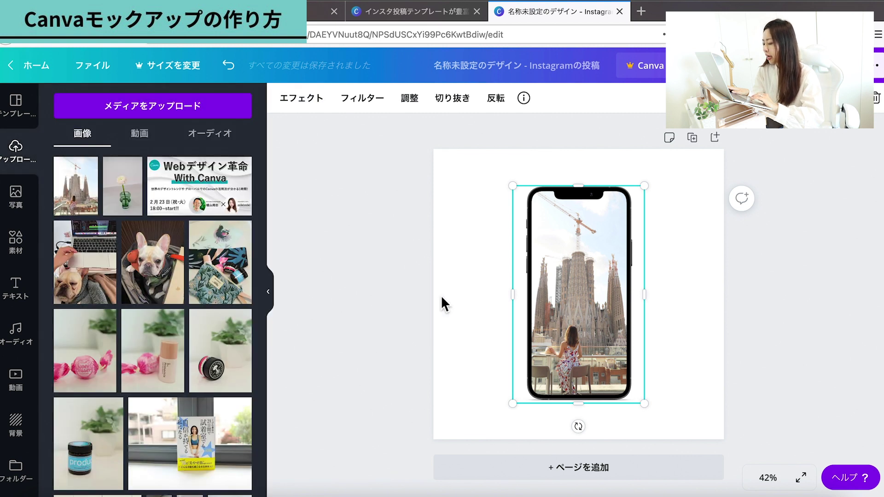
# - Preview several Business card and Greeting card mockups, ending with the flower-vase photo on the page
pyautogui.click(498, 282)
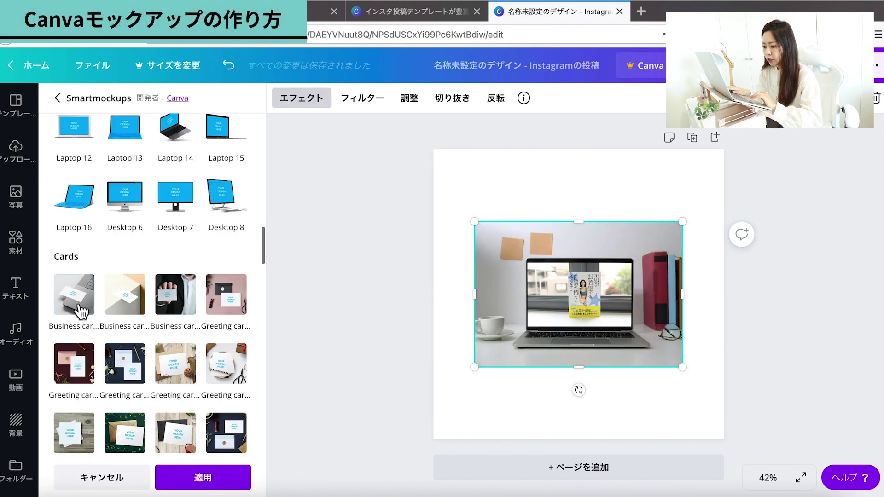
pyautogui.click(74, 294)
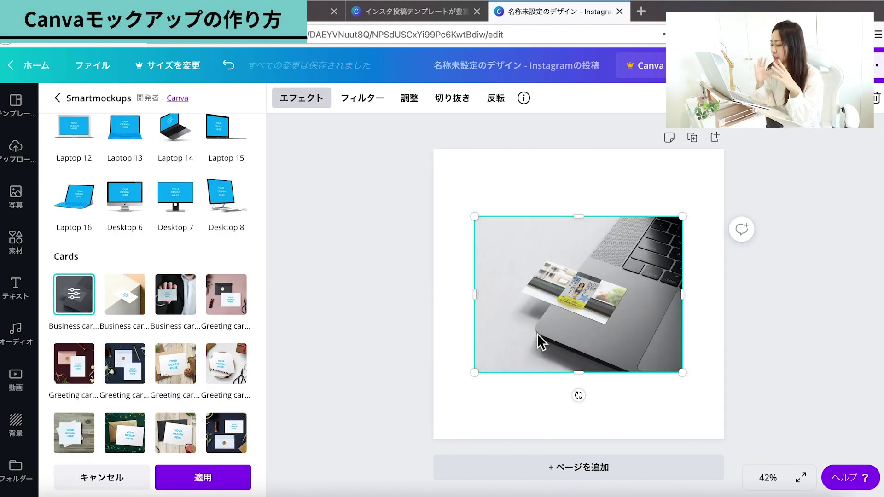
pyautogui.click(226, 368)
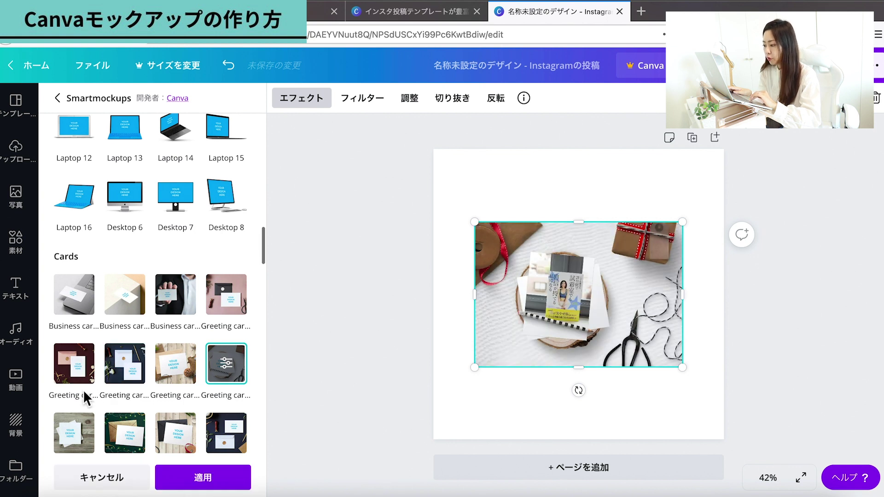
pyautogui.scroll(-2, 121, 407)
pyautogui.click(230, 391)
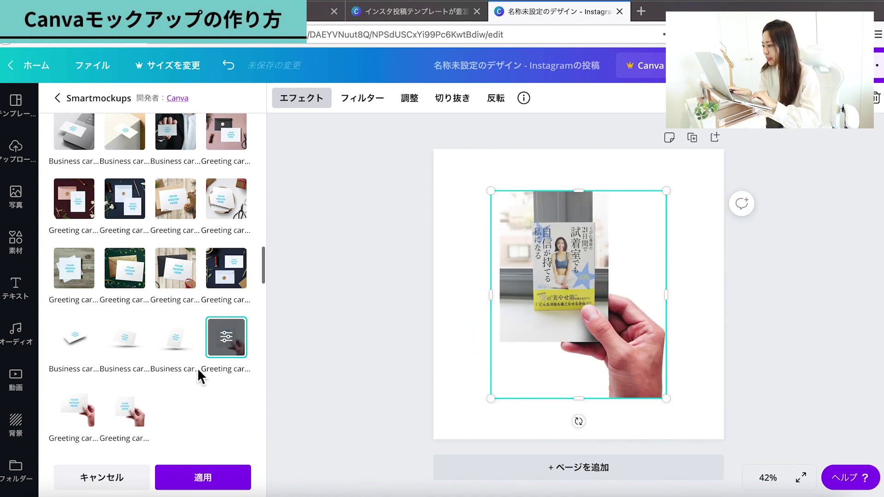
pyautogui.click(184, 331)
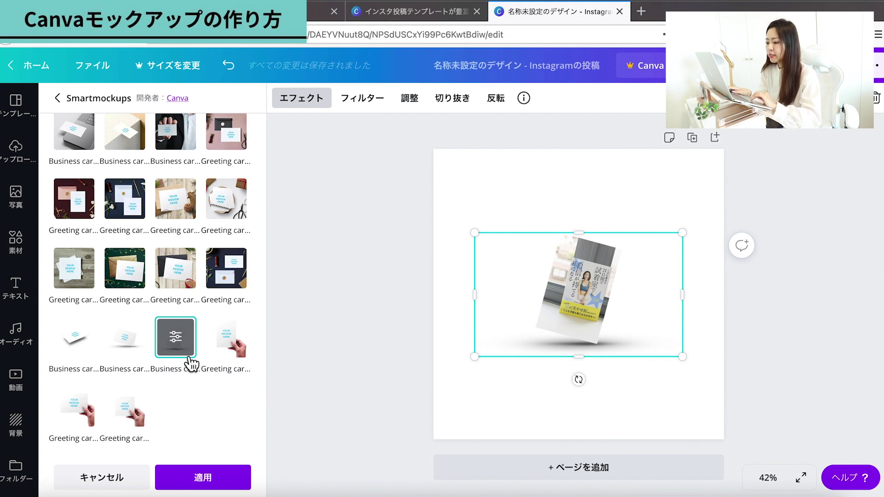
pyautogui.click(184, 345)
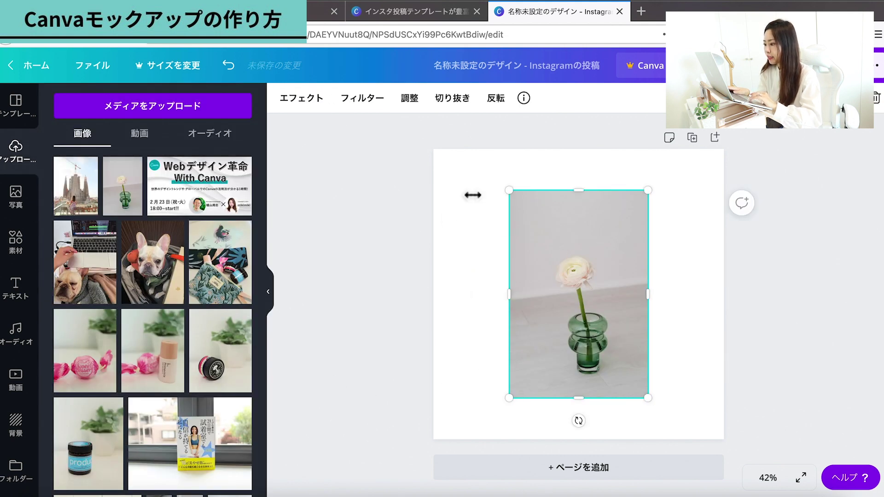
# - Show the flower photo as a standing Book 4 mockup
pyautogui.click(315, 110)
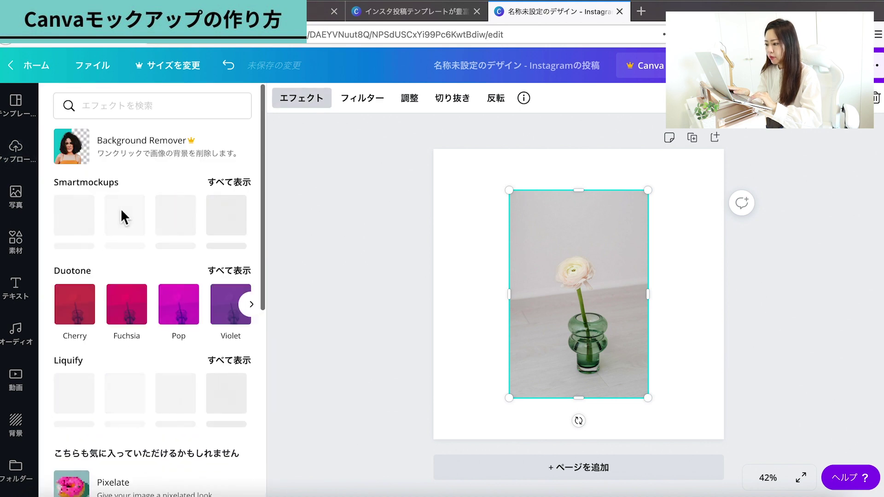
pyautogui.click(216, 193)
pyautogui.click(234, 233)
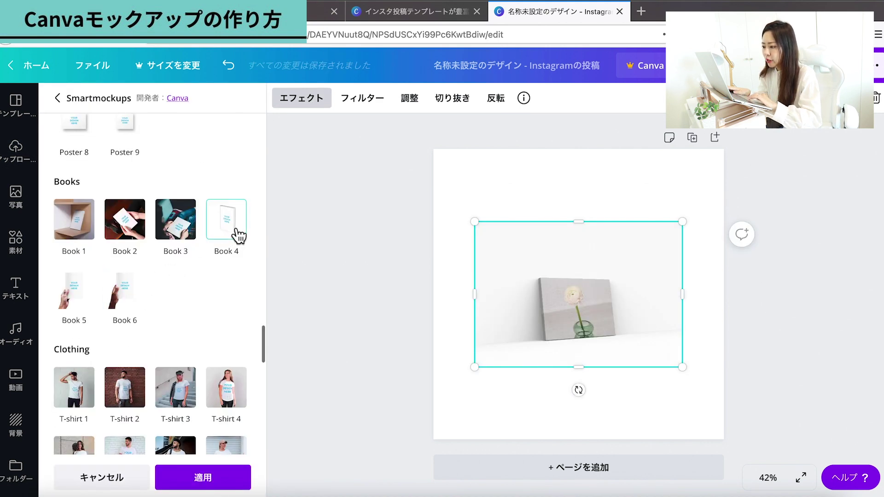
pyautogui.click(237, 235)
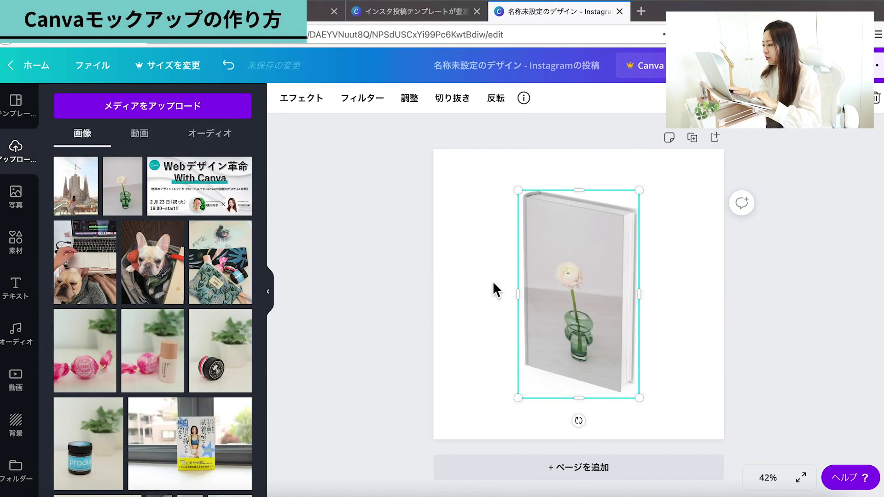
pyautogui.click(388, 327)
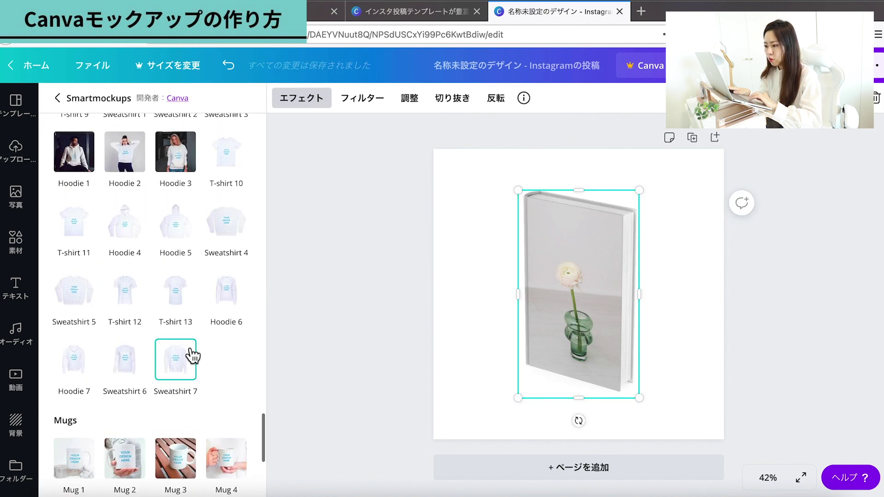
# - Preview T-shirt 9, Hoodie 5, Sweatshirt 7, T-shirt 11 and T-shirt 12 mockups with the flower
pyautogui.scroll(2, 192, 354)
pyautogui.scroll(1, 193, 354)
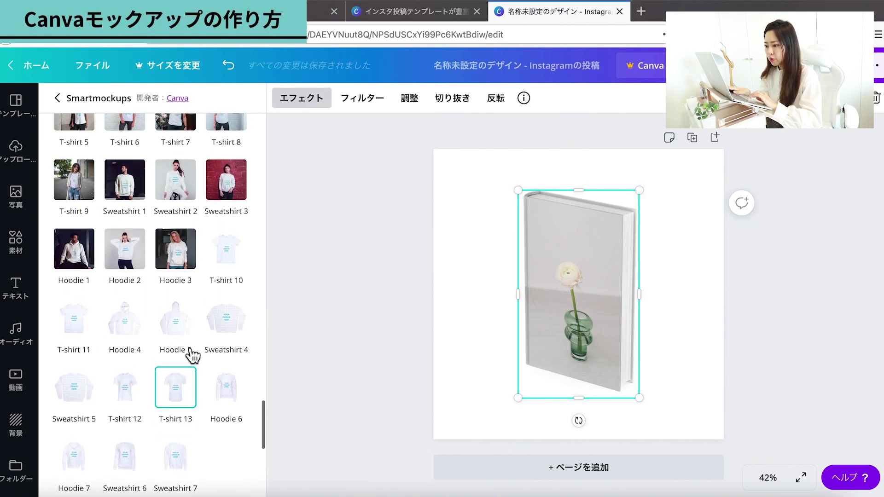
pyautogui.click(74, 187)
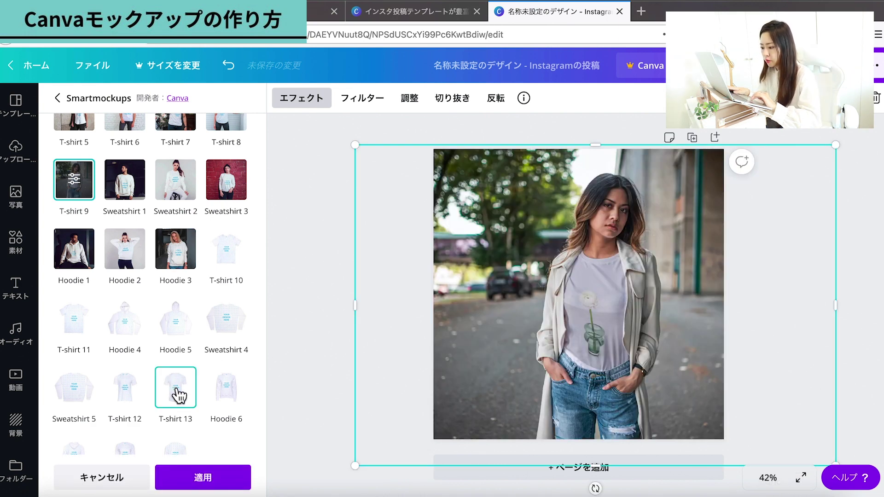
pyautogui.click(179, 327)
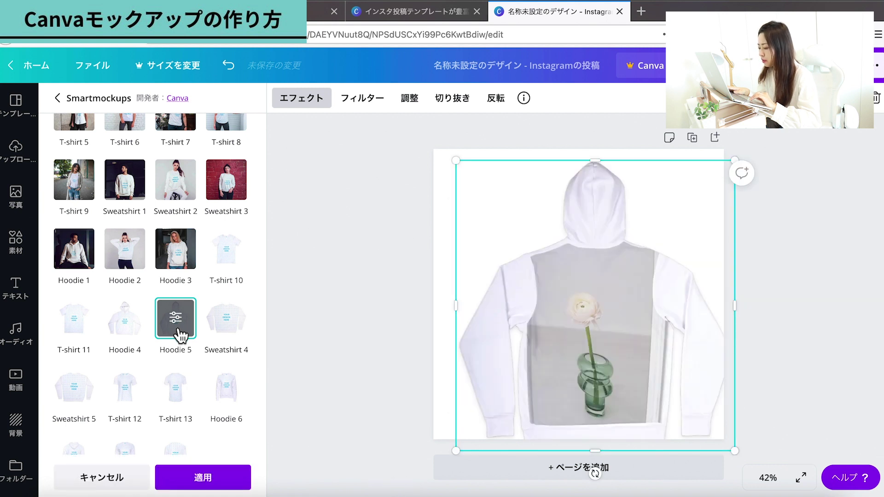
pyautogui.scroll(-2, 160, 357)
pyautogui.click(184, 407)
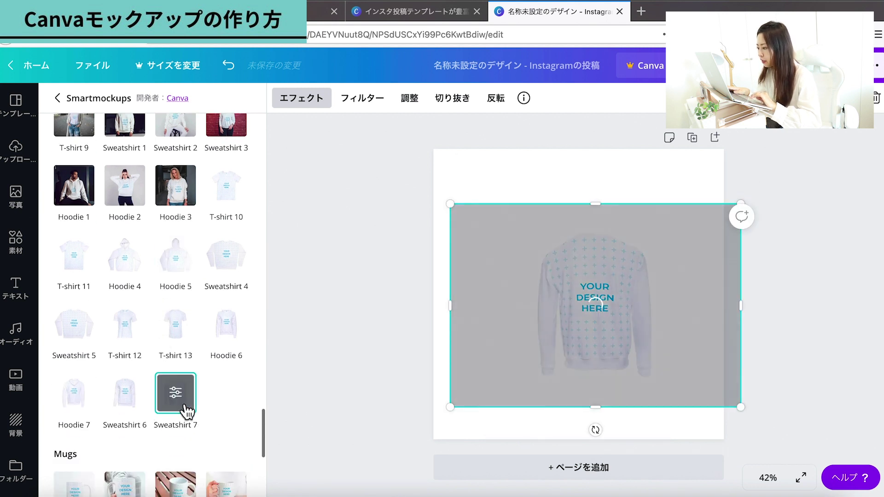
pyautogui.click(92, 269)
pyautogui.click(144, 339)
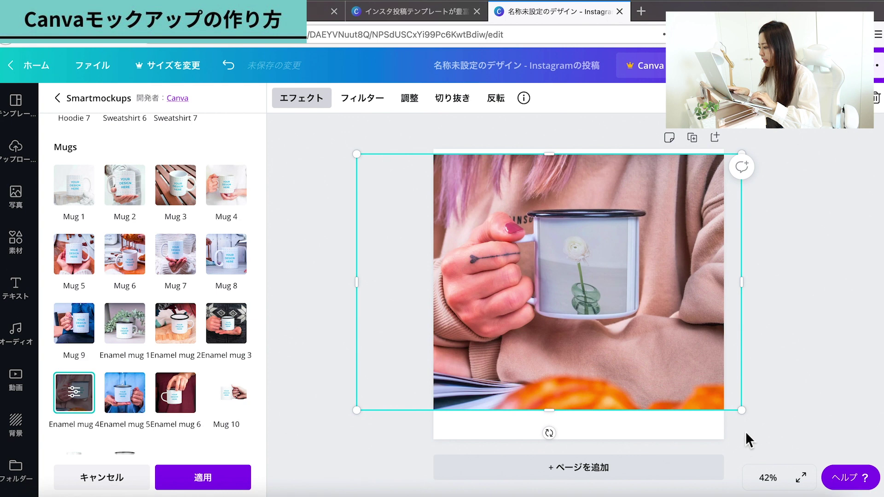
# - Enlarge and apply the Enamel mug 4 mockup, then delete it to clear the page
pyautogui.moveTo(741, 409); pyautogui.dragTo(795, 446)
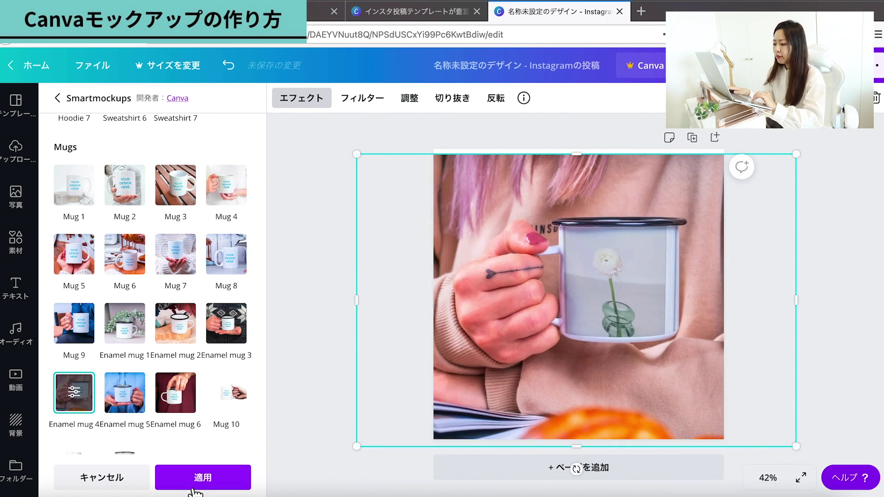
pyautogui.click(195, 489)
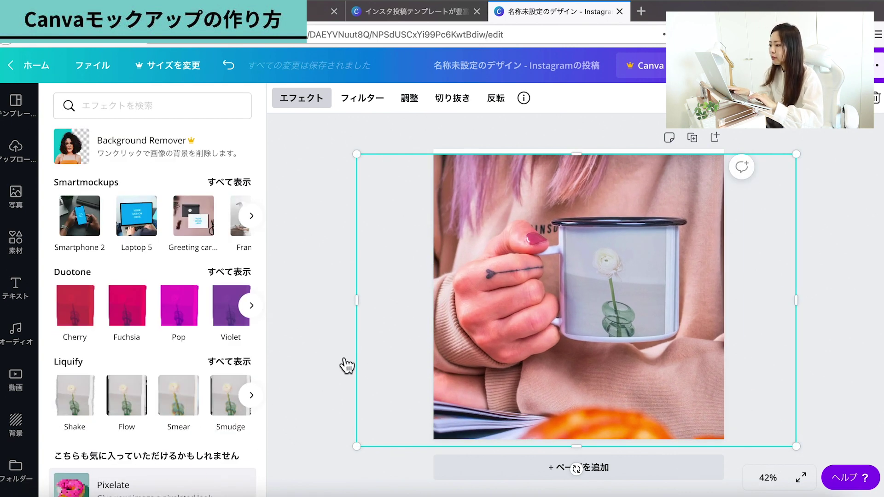
pyautogui.moveTo(447, 316); pyautogui.dragTo(450, 311)
pyautogui.scroll(-7, 147, 443)
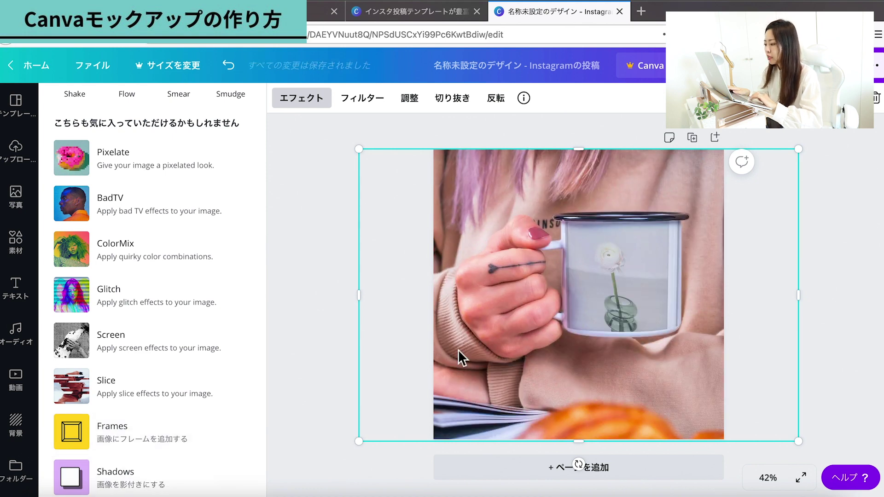
pyautogui.press('Delete')
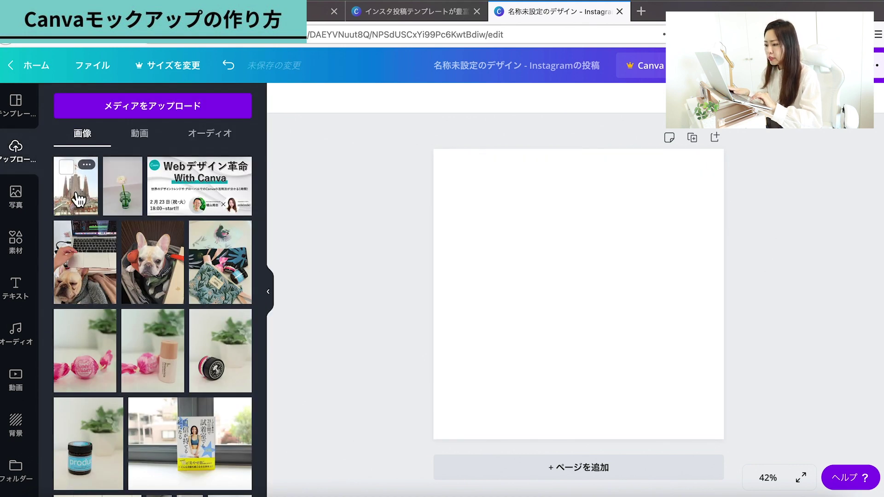
# - Put the Sagrada Familia photo back on the page and connect the Frames effect app
pyautogui.click(78, 198)
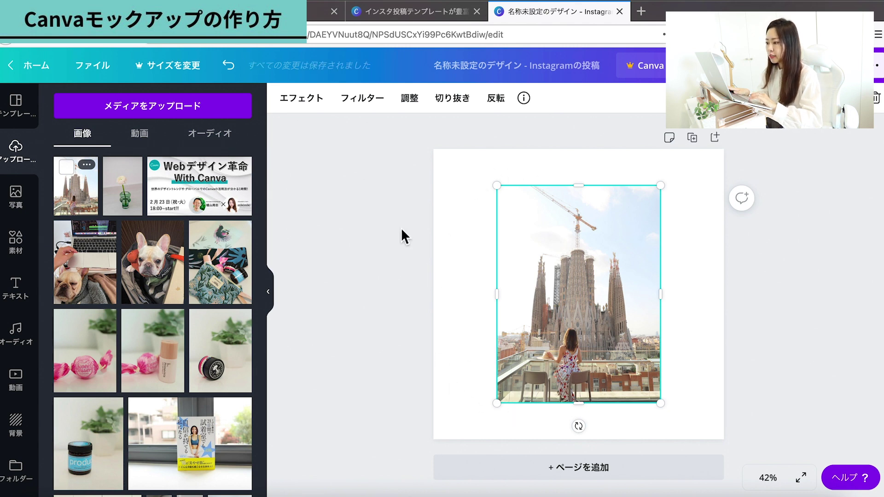
pyautogui.click(301, 99)
pyautogui.scroll(-3, 172, 297)
pyautogui.scroll(-5, 169, 332)
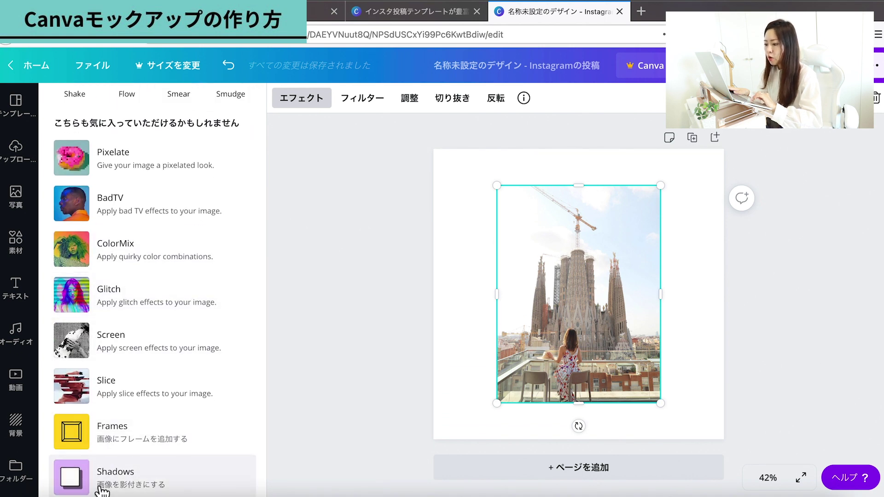
pyautogui.click(135, 434)
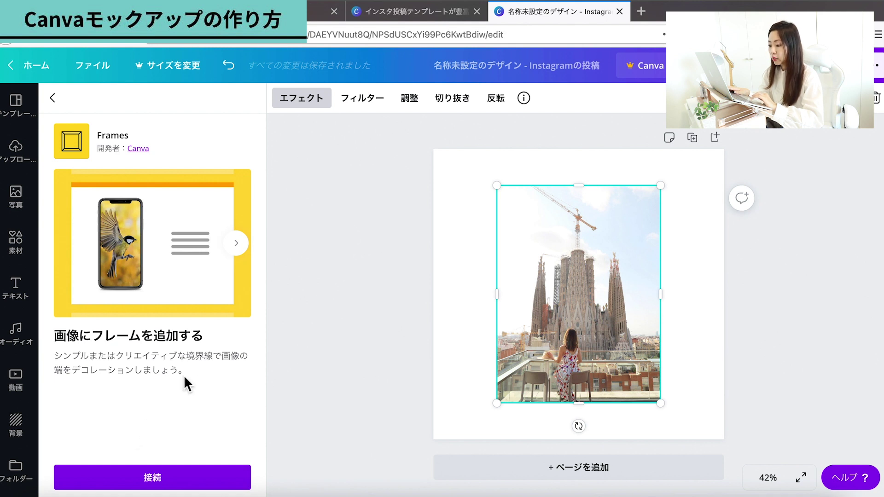
pyautogui.click(186, 481)
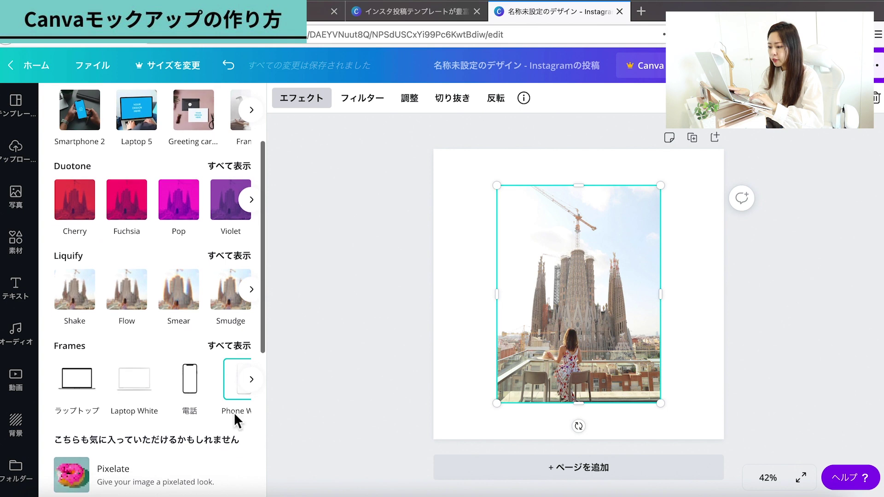
# - Try the Laptop White, 電話 phone and ポラロイド frames on the cathedral photo
pyautogui.click(225, 317)
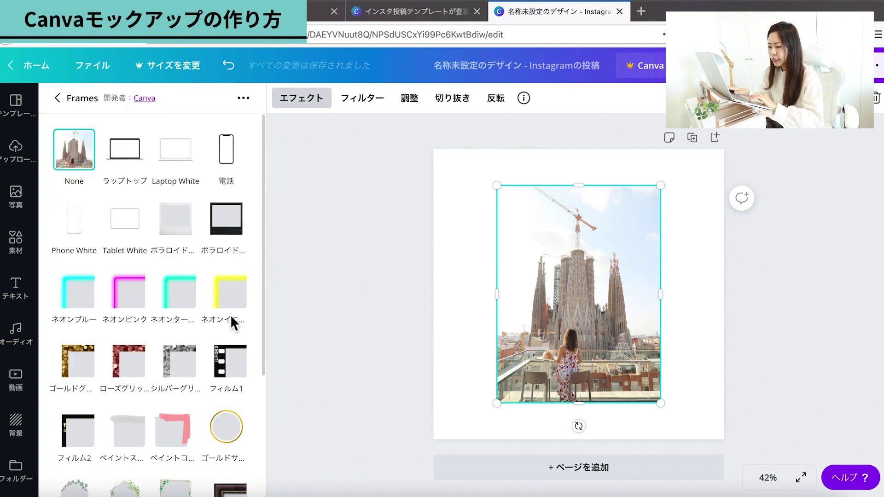
pyautogui.click(136, 164)
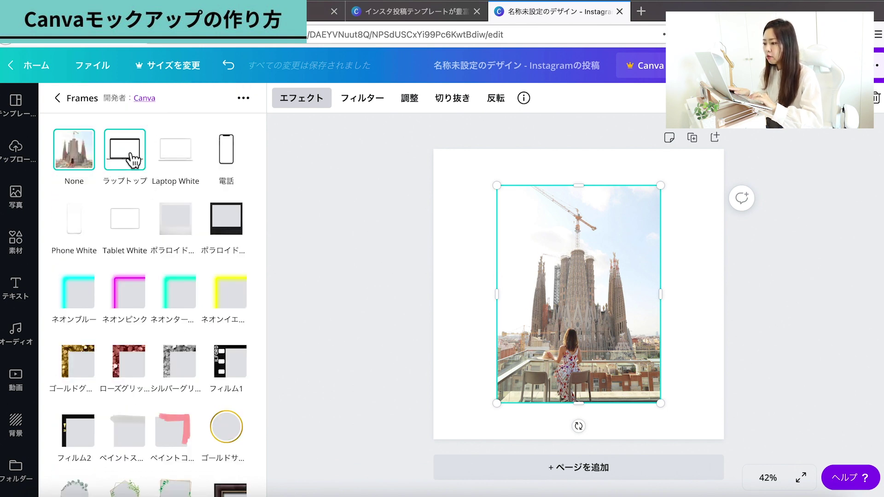
pyautogui.click(186, 161)
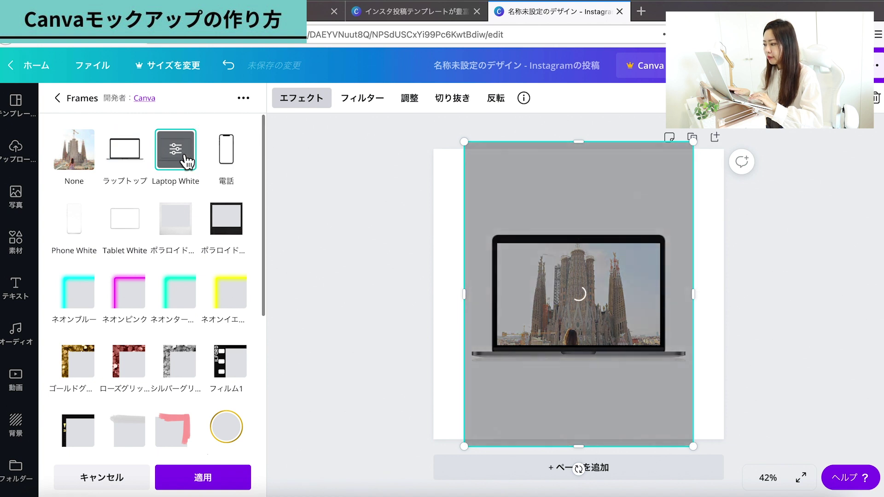
pyautogui.click(226, 149)
pyautogui.click(177, 232)
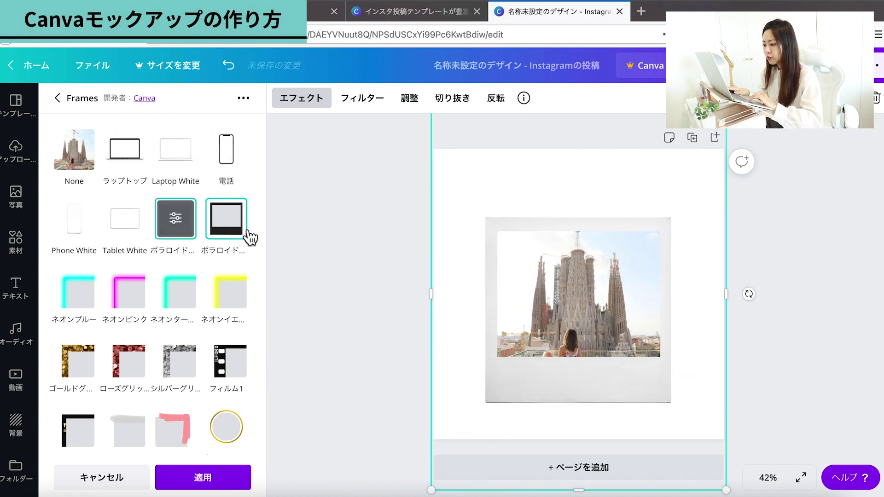
# - Try neon, Gold Circle, Gold Pentagon and gold corner frames, ending with the floral Circle Bottom frame
pyautogui.scroll(-1, 187, 292)
pyautogui.click(188, 273)
pyautogui.scroll(-2, 99, 350)
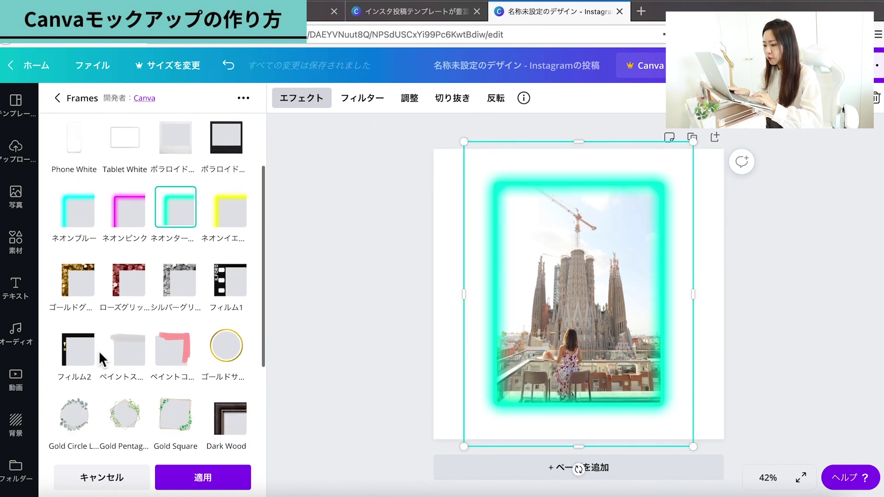
pyautogui.click(226, 325)
pyautogui.scroll(-2, 99, 343)
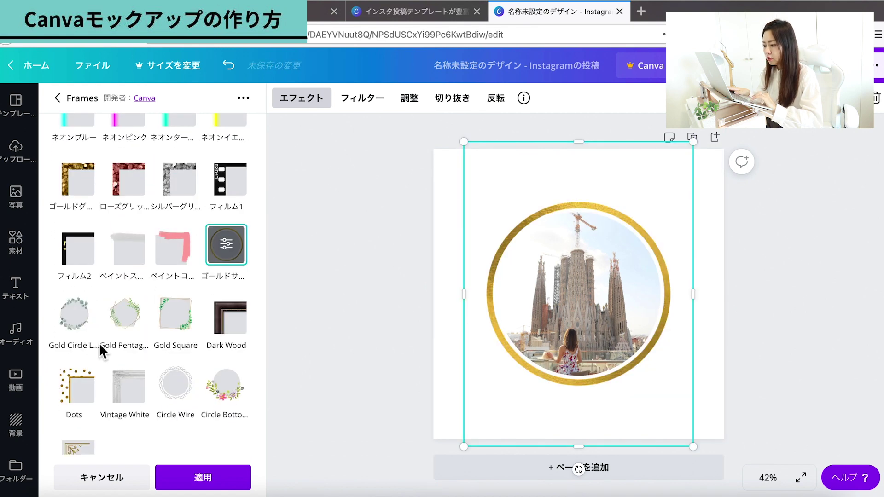
pyautogui.click(135, 328)
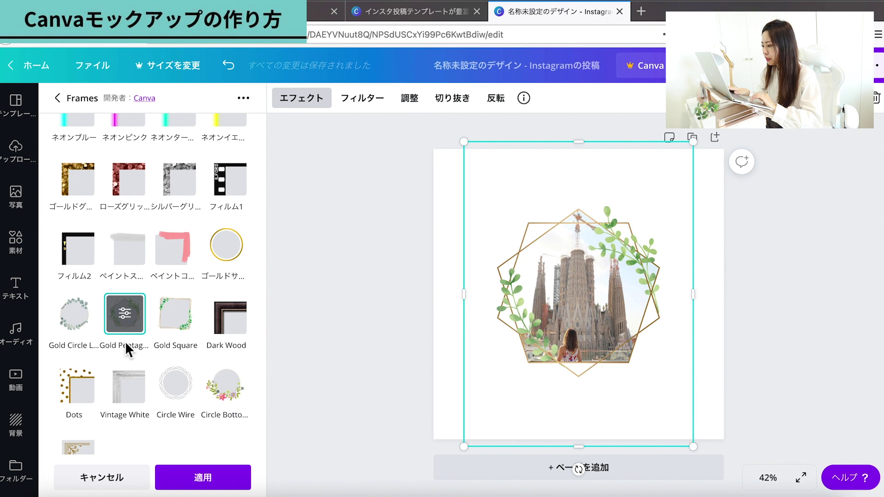
pyautogui.scroll(-1, 78, 433)
pyautogui.click(74, 417)
pyautogui.click(248, 368)
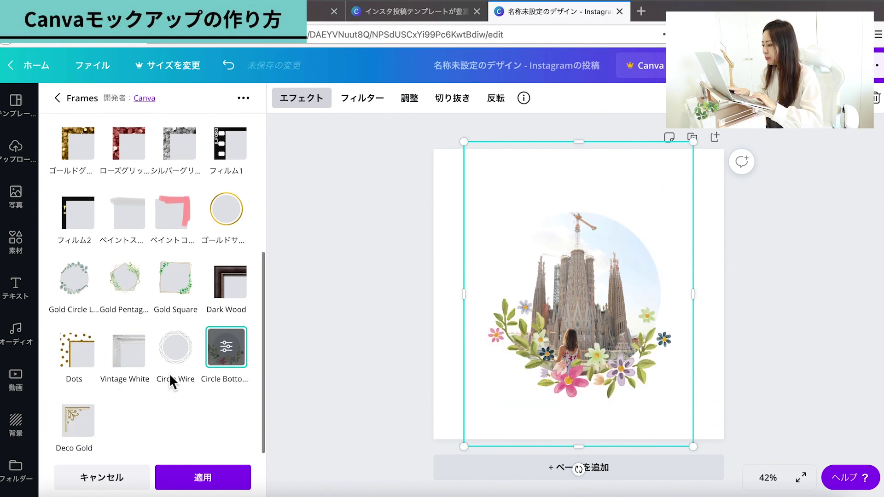
pyautogui.scroll(2, 169, 373)
pyautogui.scroll(2, 172, 380)
pyautogui.click(57, 97)
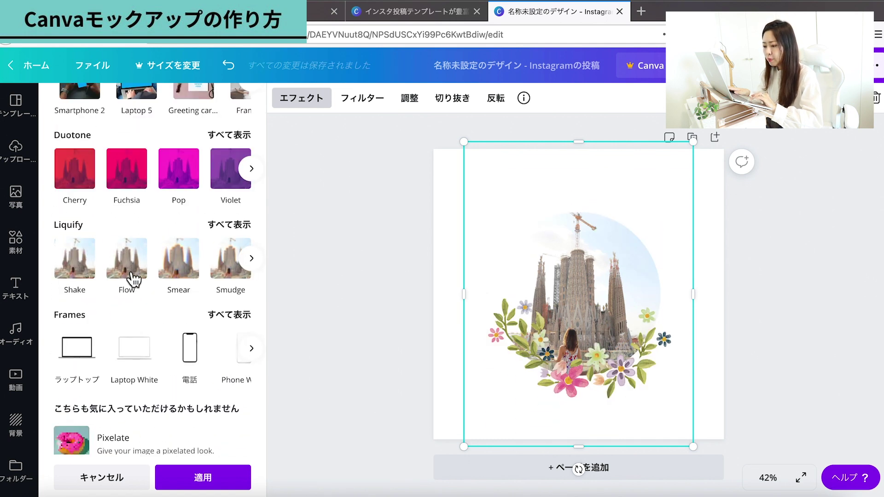
# - Connect the Shadows effect app and discard the frame, restoring the plain photo
pyautogui.scroll(-4, 145, 324)
pyautogui.scroll(-2, 110, 368)
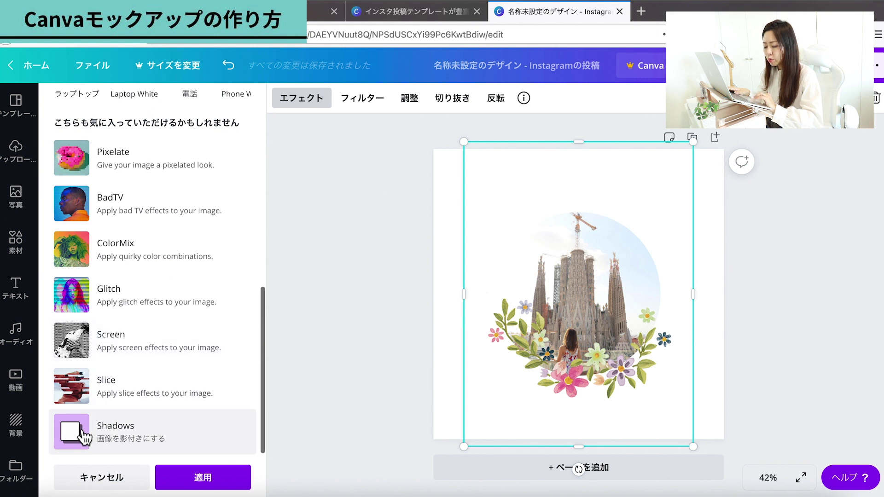
pyautogui.click(78, 426)
pyautogui.click(138, 476)
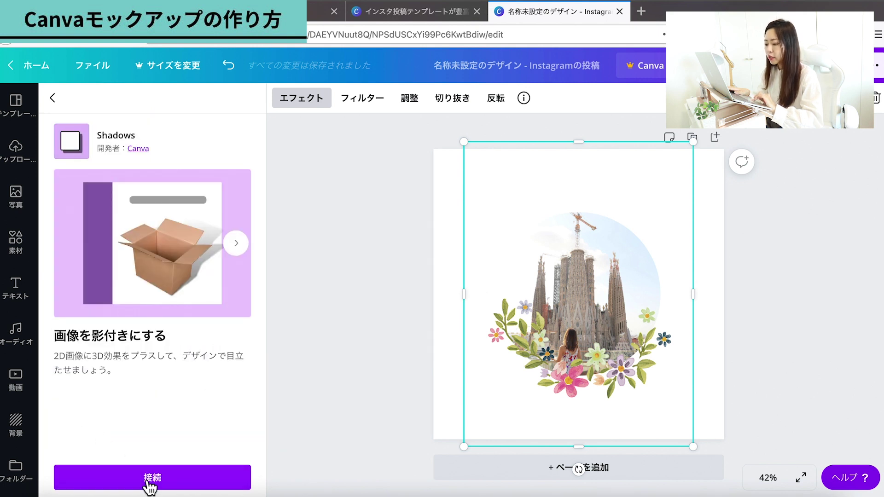
pyautogui.click(148, 483)
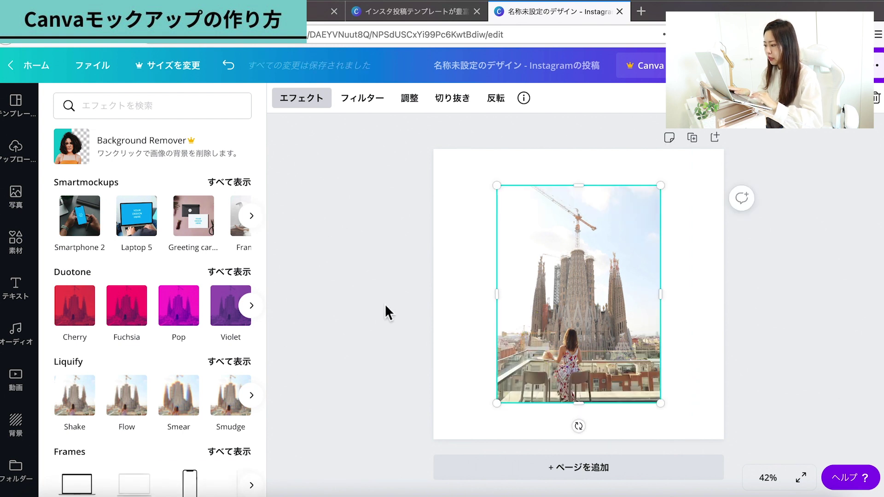
# - Apply the グロー glow shadow to the cathedral photo
pyautogui.scroll(-1, 147, 418)
pyautogui.scroll(-1, 148, 421)
pyautogui.scroll(-1, 115, 419)
pyautogui.click(247, 416)
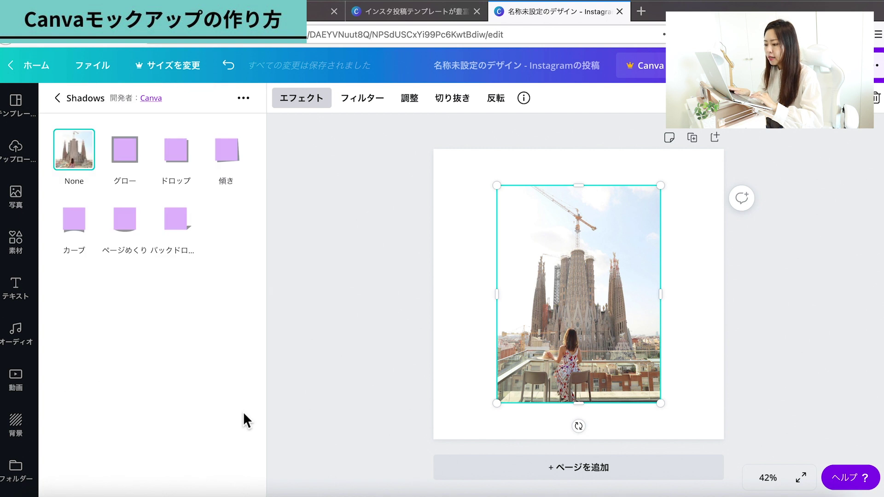
pyautogui.click(134, 162)
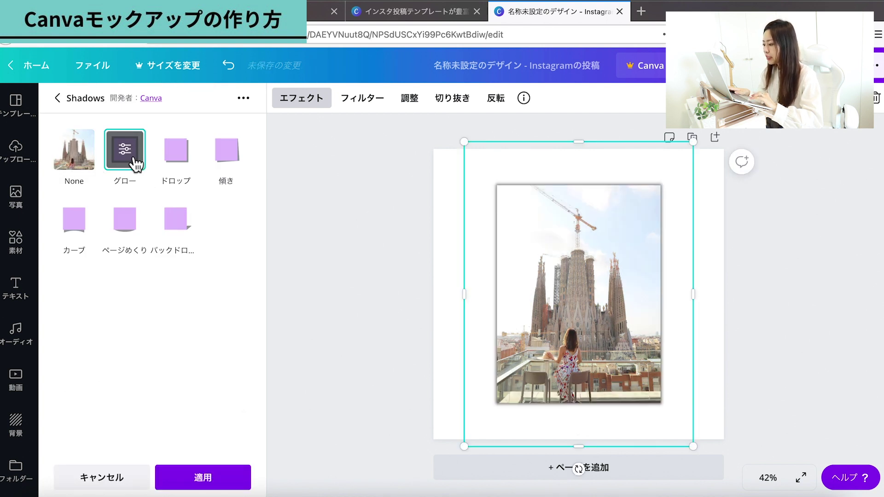
pyautogui.click(430, 250)
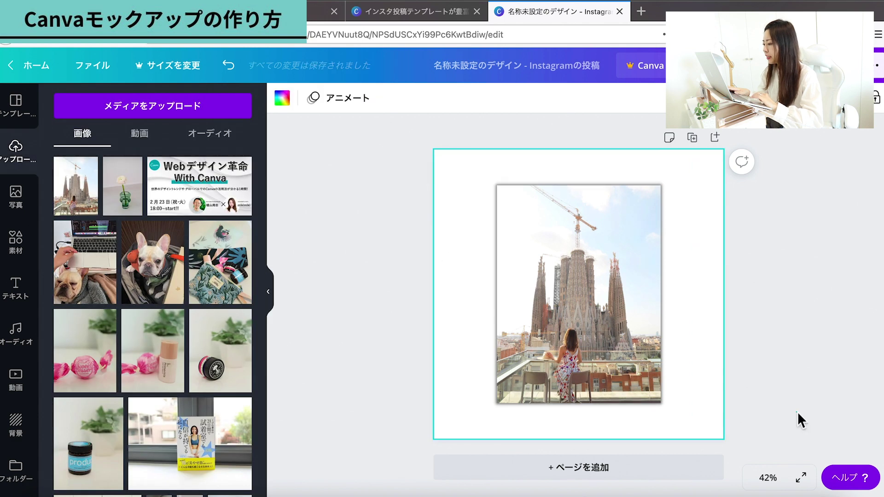
pyautogui.click(626, 294)
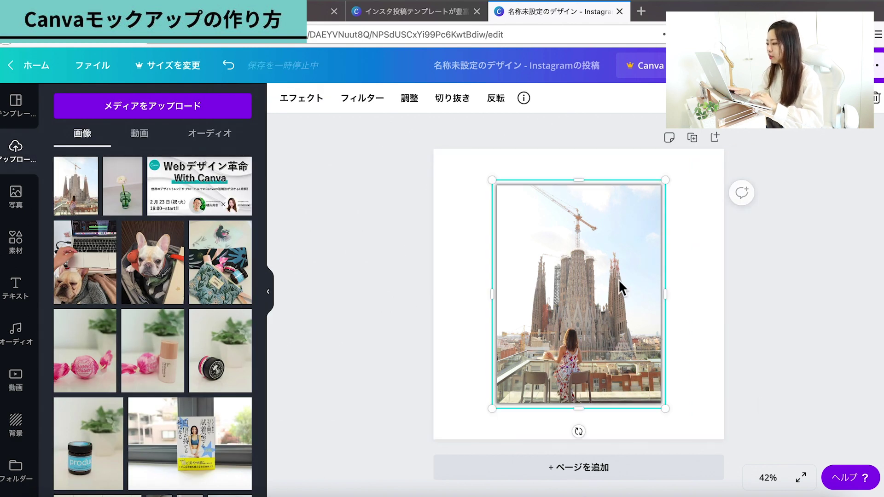
pyautogui.click(316, 111)
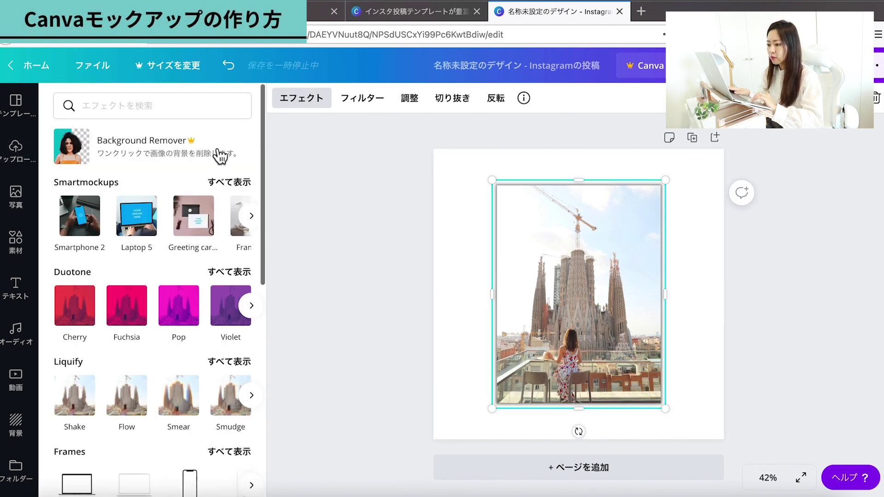
# - Set the glow shadow to transparency 38, blur 2 and light greyish colour #A89D9D
pyautogui.scroll(-4, 184, 332)
pyautogui.click(236, 335)
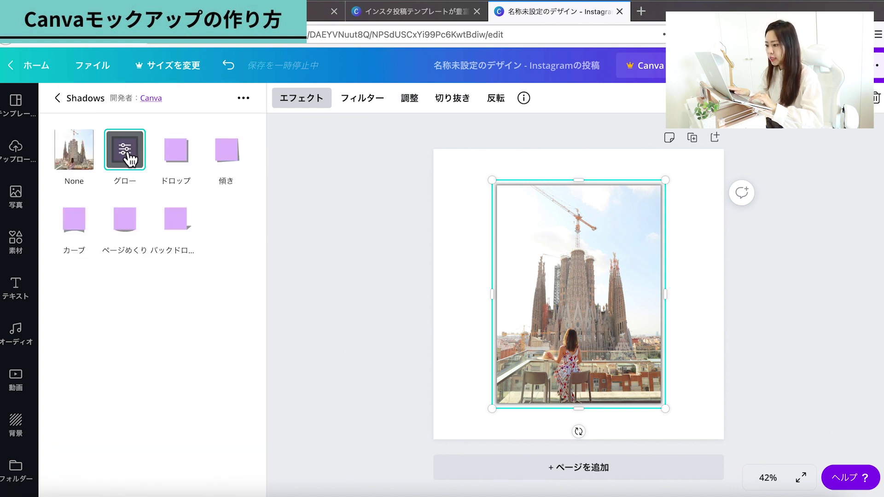
pyautogui.click(130, 156)
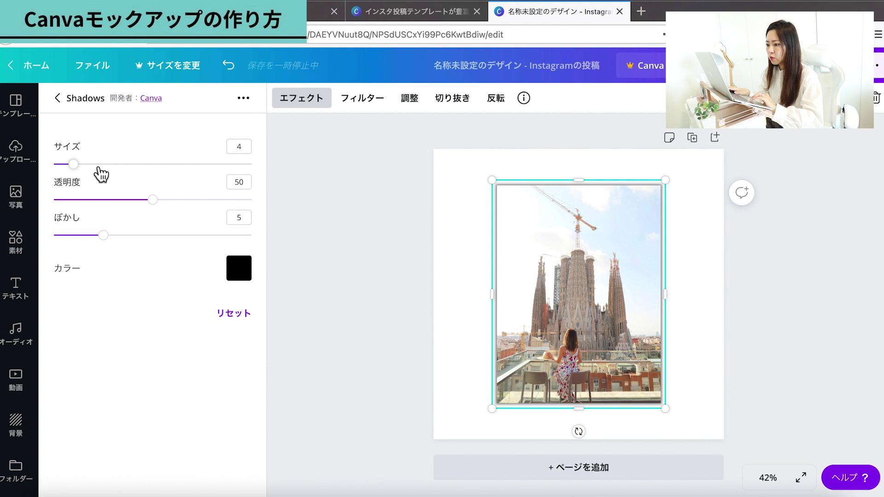
pyautogui.moveTo(152, 199); pyautogui.dragTo(130, 199)
pyautogui.click(104, 236)
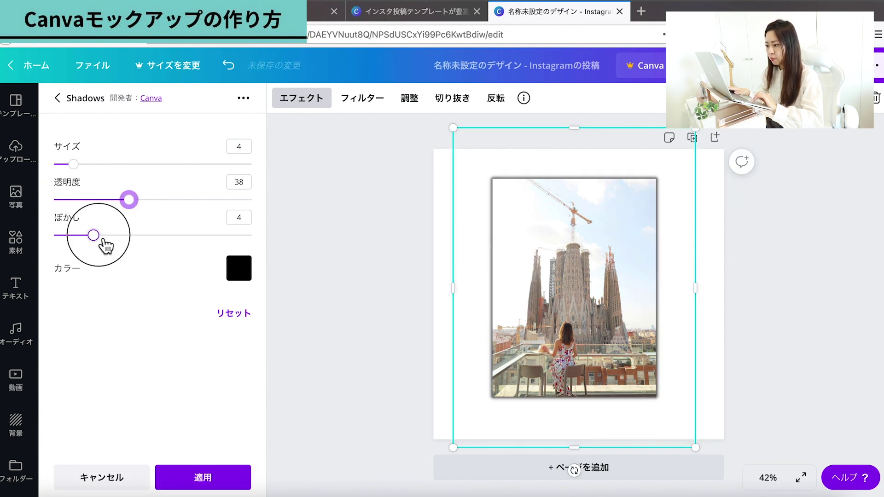
pyautogui.moveTo(111, 240); pyautogui.dragTo(82, 239)
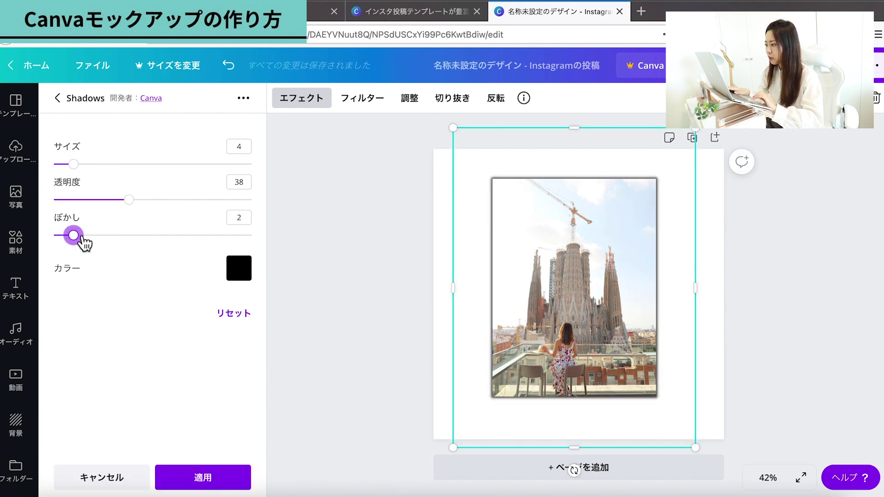
pyautogui.click(237, 266)
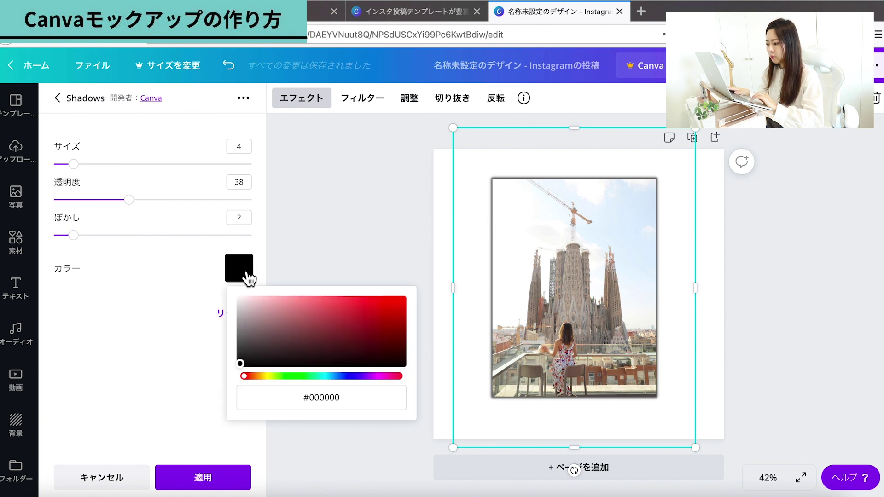
pyautogui.click(249, 321)
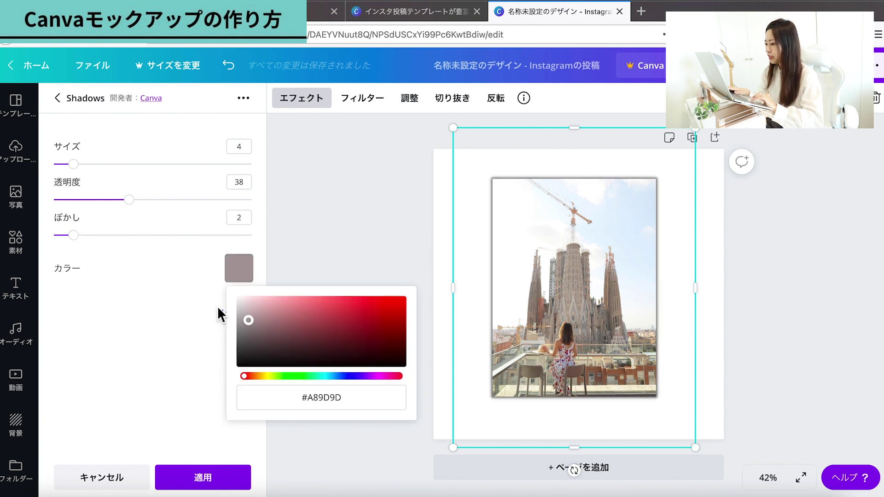
pyautogui.click(183, 408)
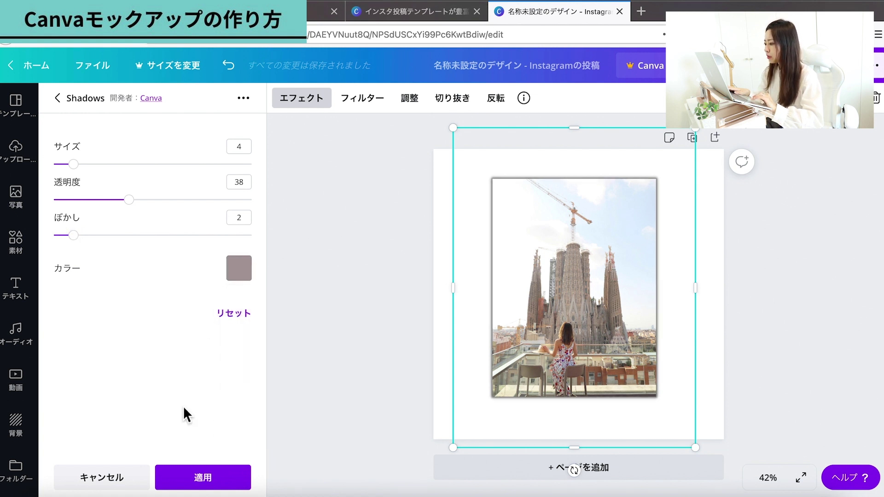
# - Enlarge the glow shadow and raise its transparency and blur
pyautogui.moveTo(73, 164)
pyautogui.mouseDown()
pyautogui.moveTo(158, 165)
pyautogui.moveTo(79, 164)
pyautogui.mouseUp()
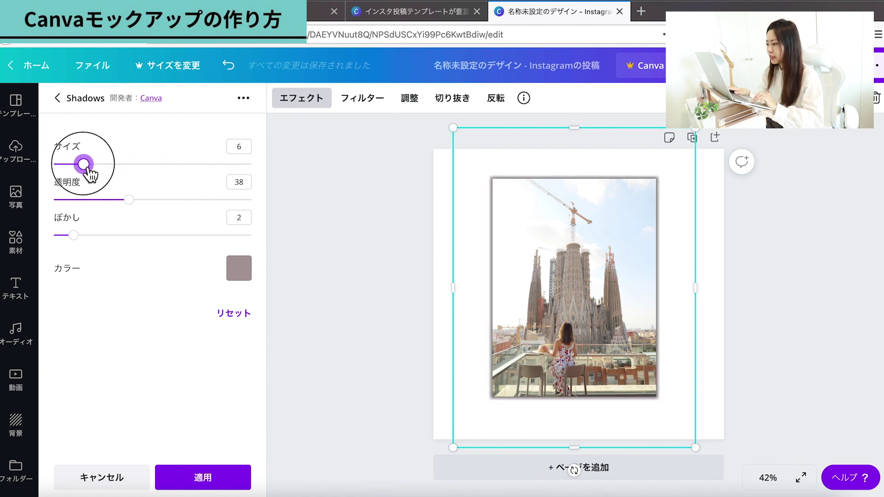
pyautogui.moveTo(130, 200)
pyautogui.mouseDown()
pyautogui.moveTo(186, 199)
pyautogui.moveTo(87, 199)
pyautogui.mouseUp()
pyautogui.click(133, 235)
pyautogui.moveTo(133, 235); pyautogui.dragTo(182, 235)
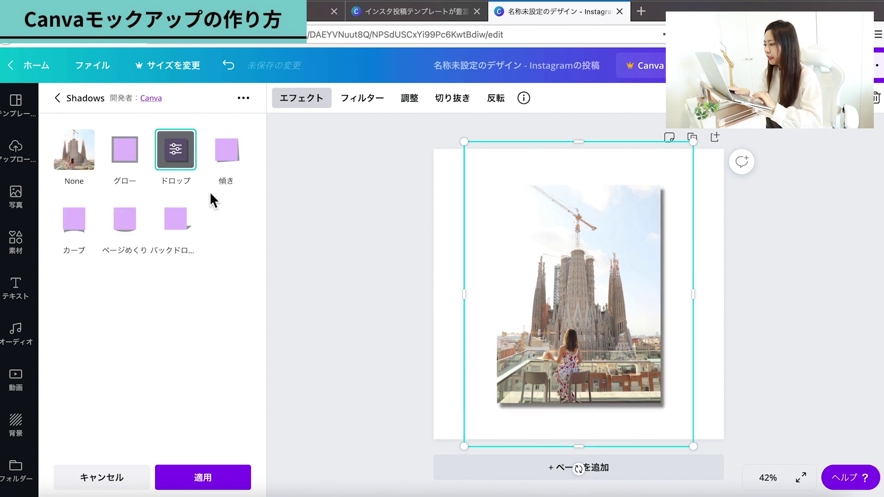
# - Preview tilt, curve and page-curl shadows, then apply the backdrop shadow to the cathedral photo
pyautogui.click(227, 157)
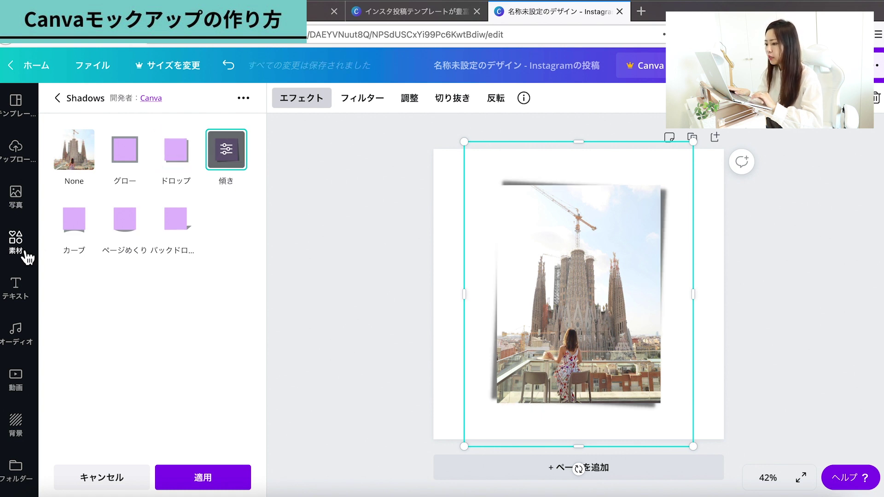
pyautogui.click(78, 229)
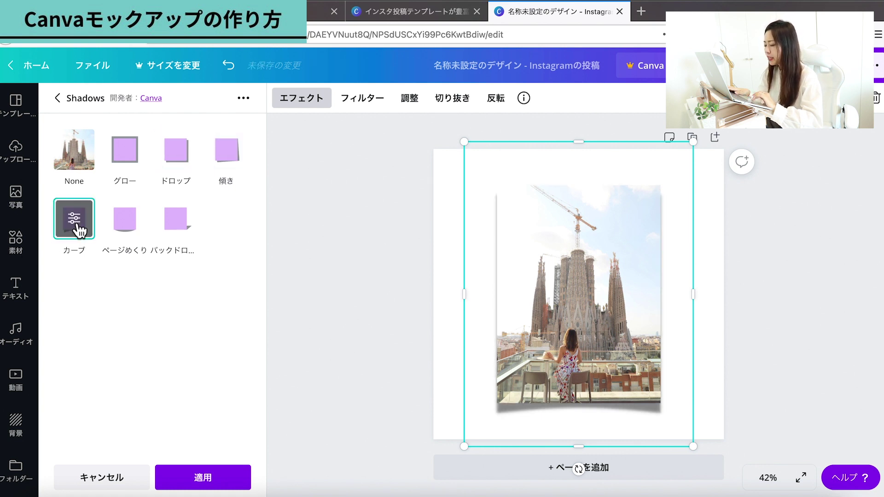
pyautogui.click(128, 228)
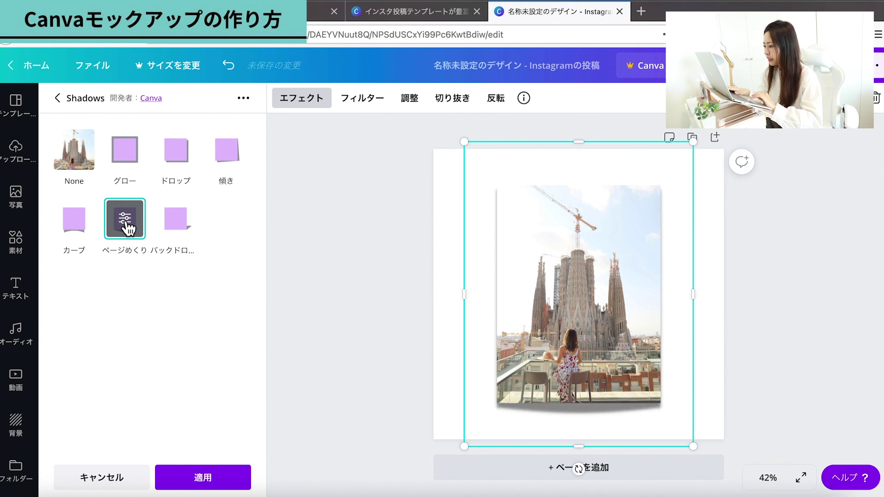
pyautogui.click(162, 222)
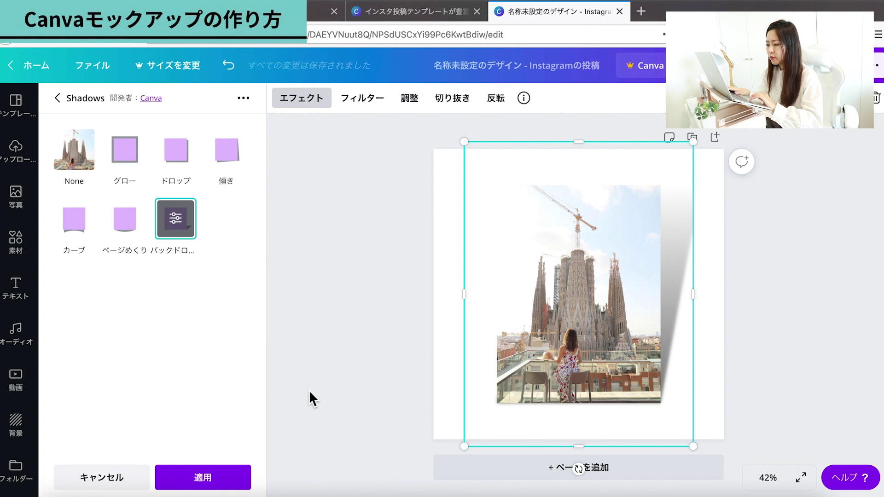
pyautogui.click(193, 482)
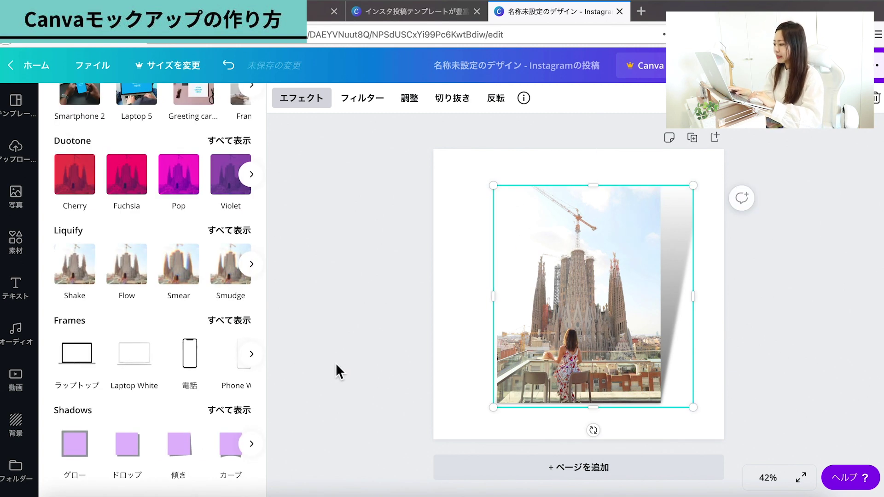
# - Connect the Pixelate effect and preview Pixel, Micro and Grain on the cathedral photo
pyautogui.scroll(-6, 159, 285)
pyautogui.click(531, 239)
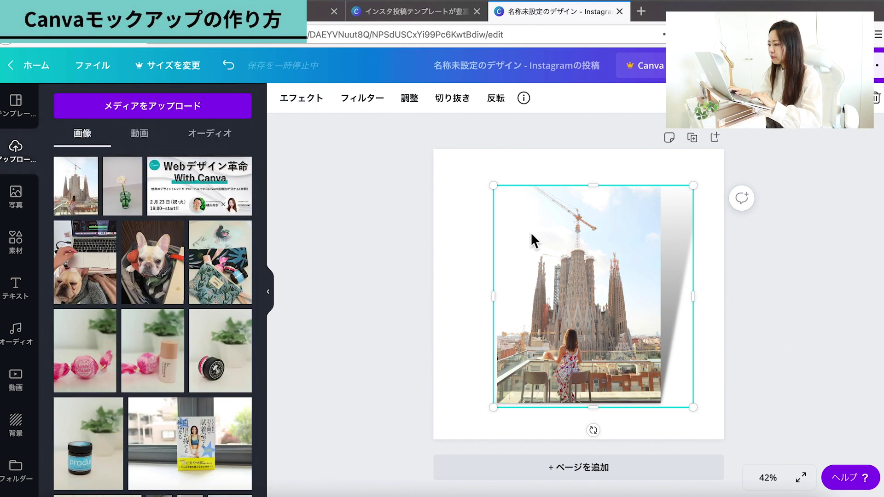
pyautogui.click(299, 107)
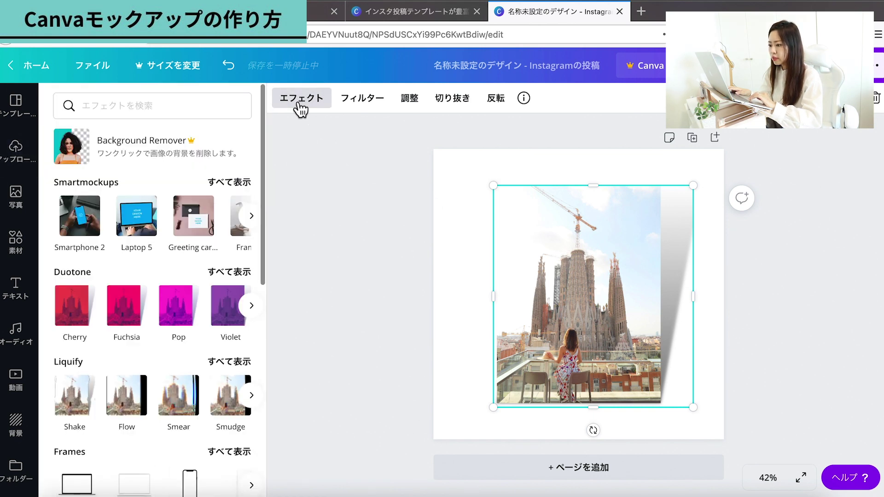
pyautogui.scroll(-2, 122, 327)
pyautogui.scroll(-2, 121, 326)
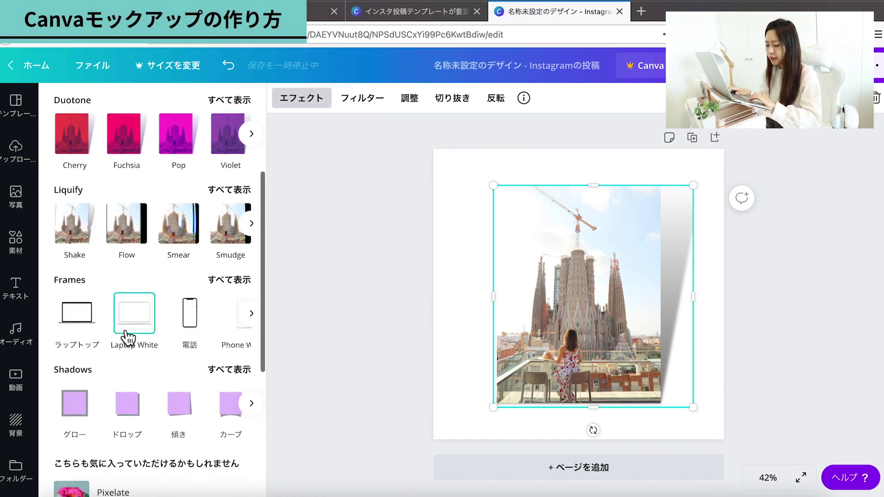
pyautogui.click(71, 491)
pyautogui.click(154, 443)
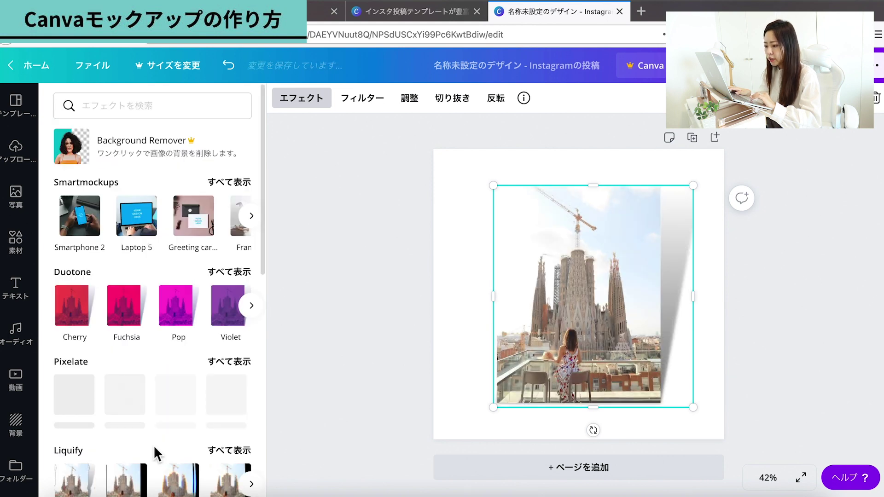
pyautogui.scroll(-2, 174, 416)
pyautogui.click(75, 322)
pyautogui.click(130, 334)
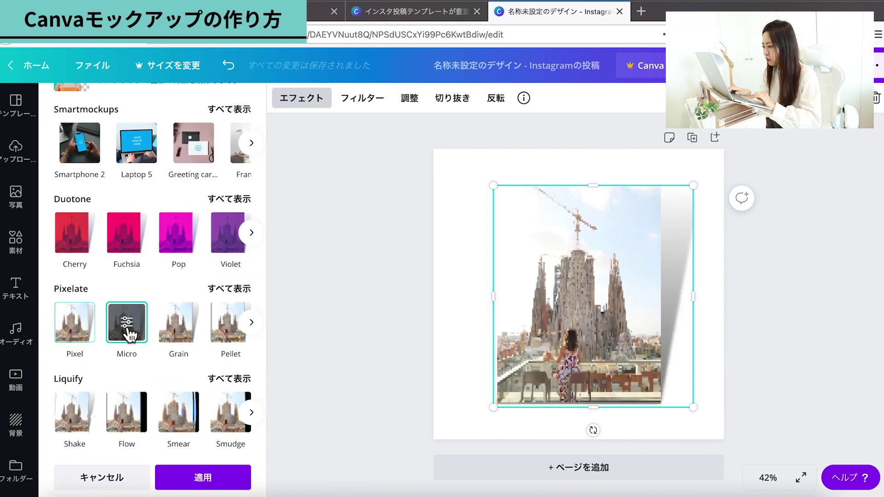
pyautogui.click(185, 339)
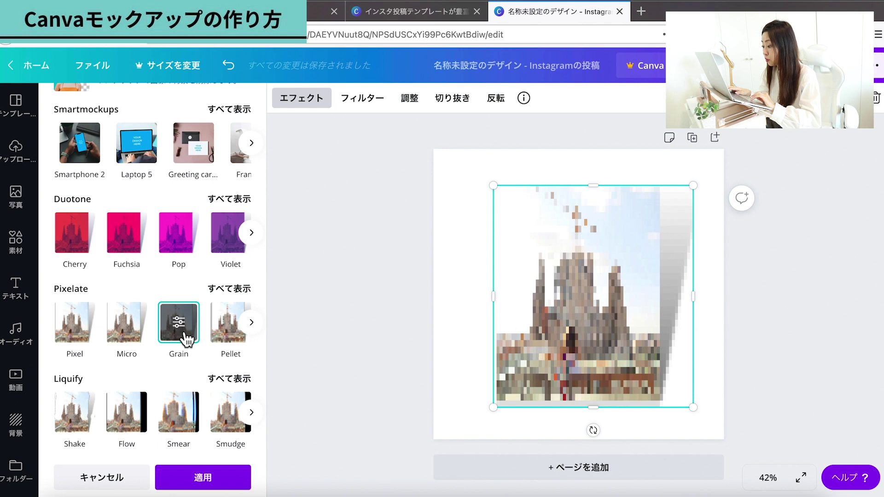
pyautogui.scroll(-5, 230, 350)
pyautogui.scroll(-5, 246, 355)
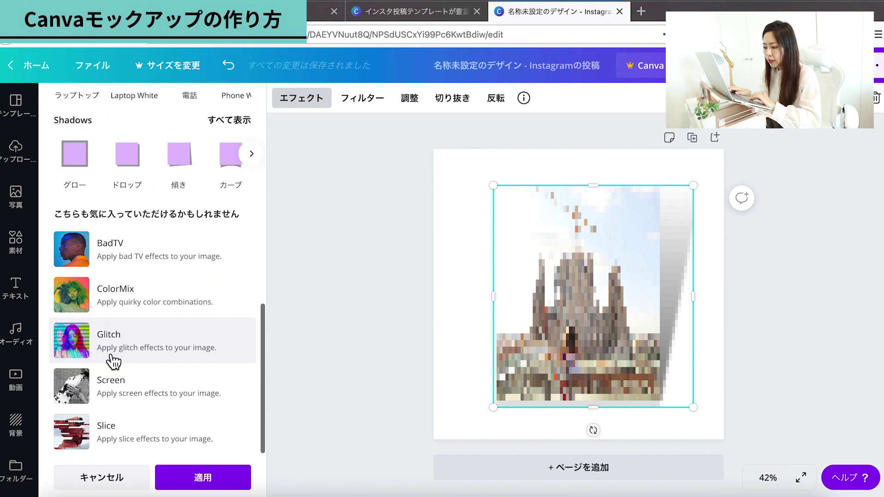
# - Connect the Slice effect, preview Chipped and Sliced, and apply Minced
pyautogui.click(79, 430)
pyautogui.click(121, 442)
pyautogui.click(74, 352)
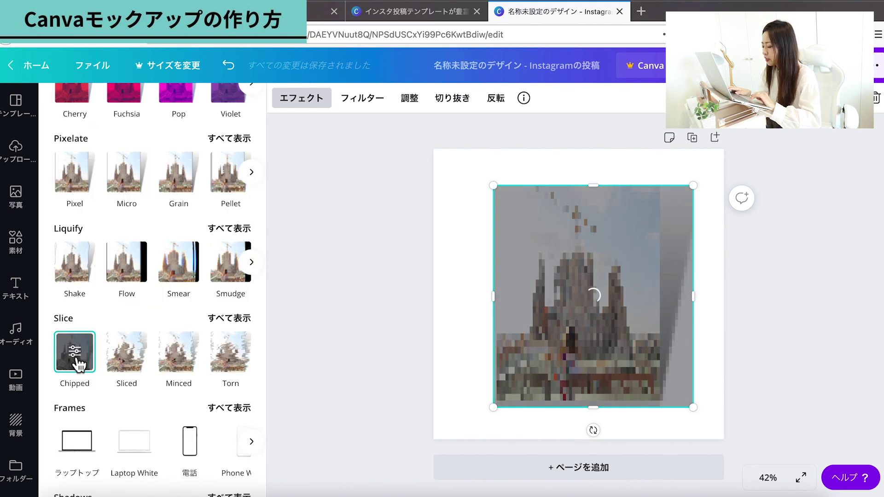
pyautogui.click(118, 361)
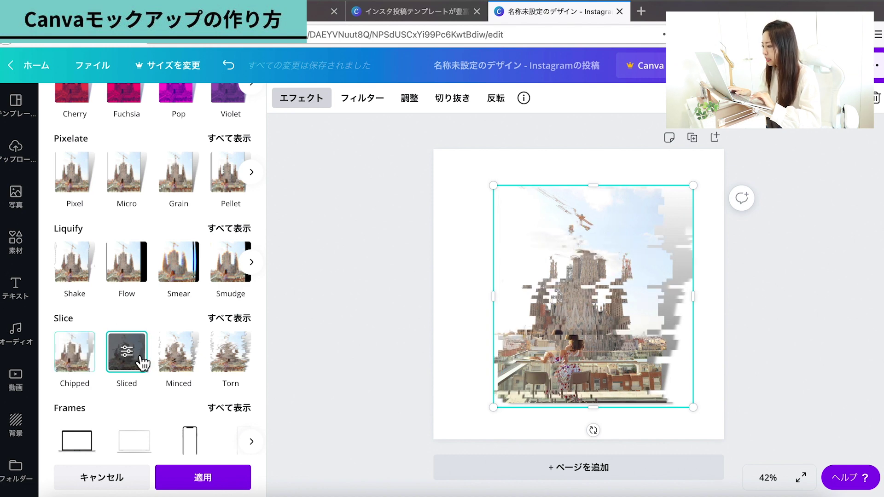
pyautogui.click(193, 366)
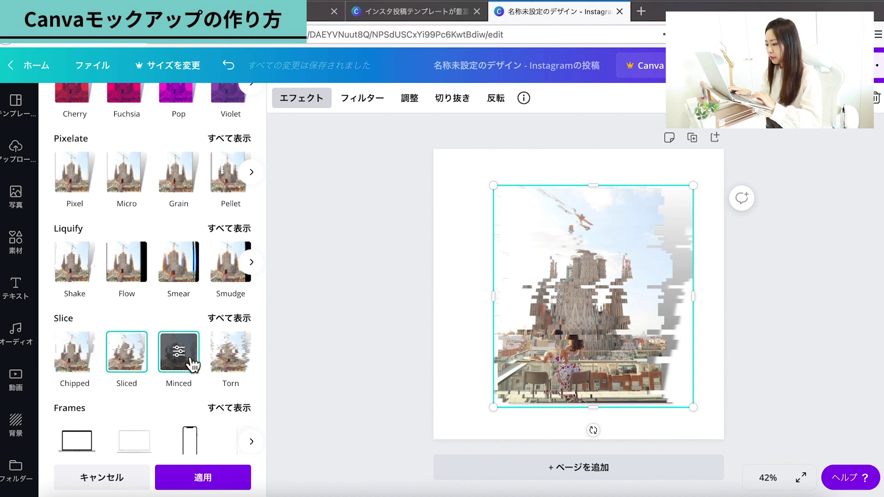
pyautogui.scroll(-7, 193, 366)
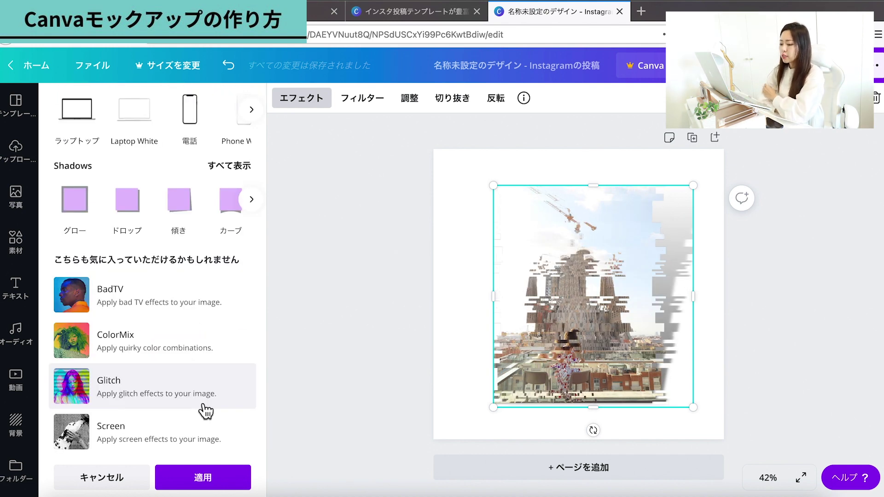
pyautogui.click(221, 481)
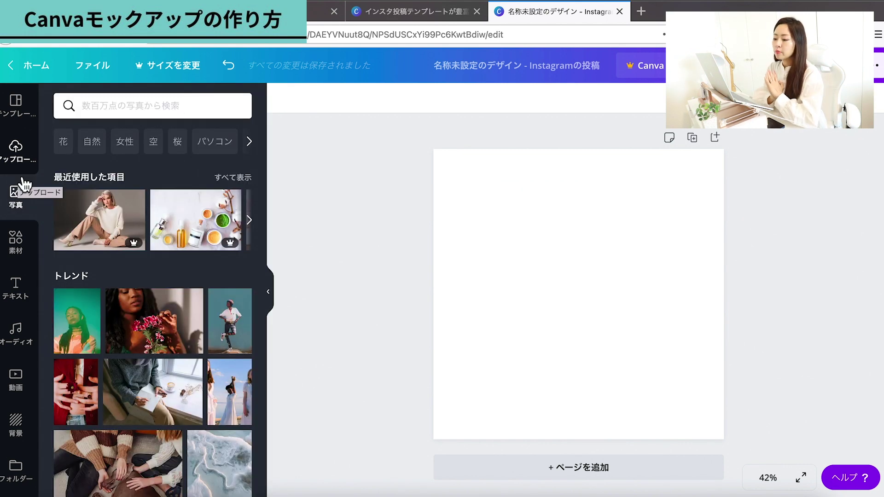
# - Search the graphic elements for 'iPhone' and add the first iPhone mockup to the post
pyautogui.click(16, 240)
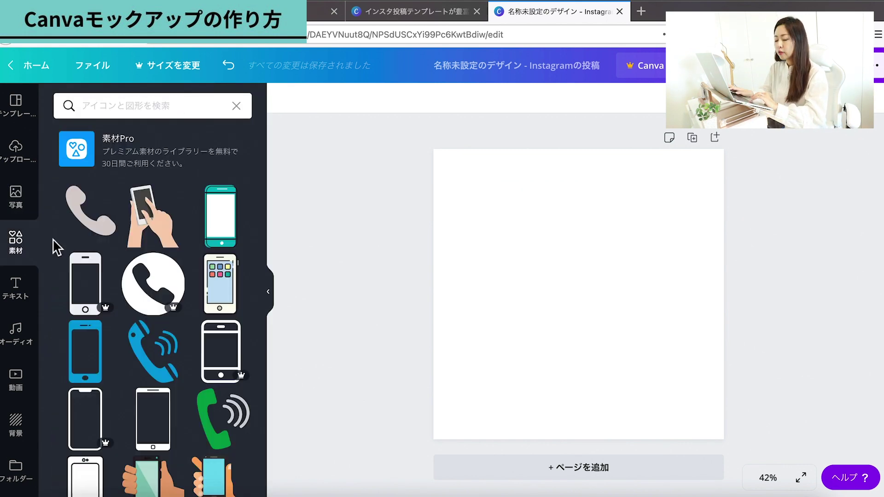
pyautogui.click(70, 118)
pyautogui.write('あいふぉーn')
pyautogui.press('space')
pyautogui.press('space')
pyautogui.press('Return')
pyautogui.press('Return')
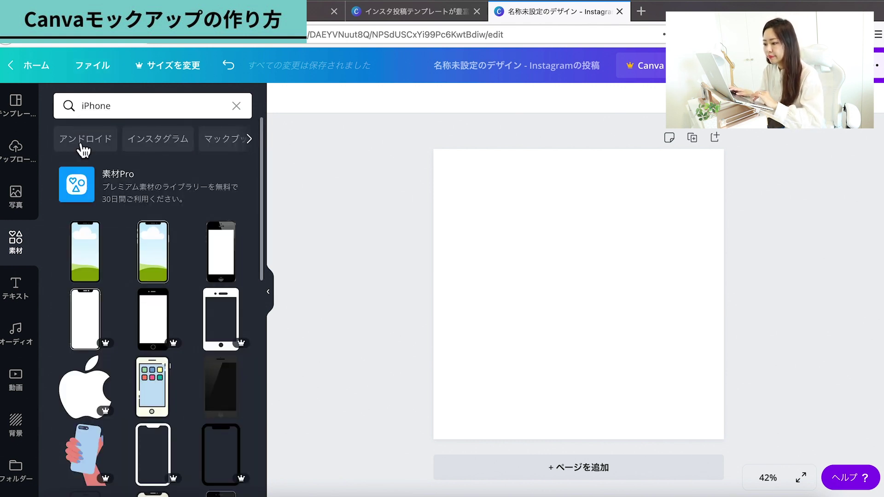
pyautogui.click(89, 251)
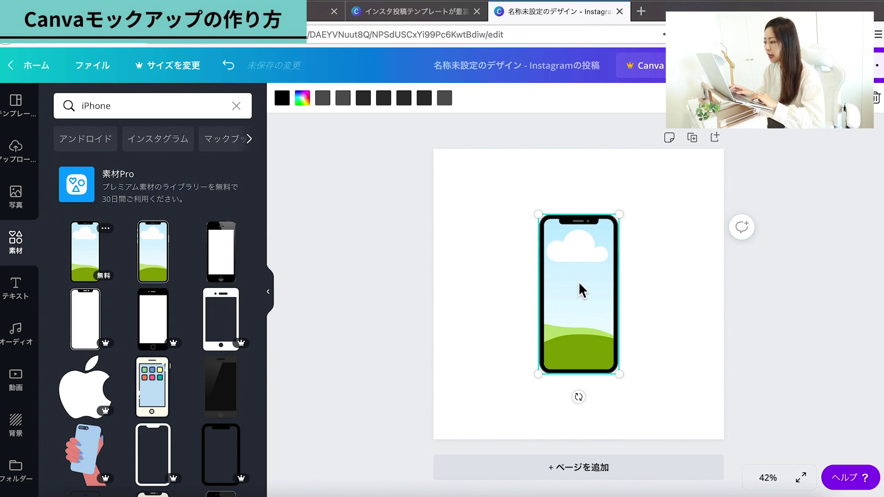
# - Test a snowy stock photo in that mockup, delete it, and add a different iPhone mockup
pyautogui.click(15, 196)
pyautogui.moveTo(231, 441)
pyautogui.mouseDown()
pyautogui.moveTo(506, 297)
pyautogui.moveTo(567, 282)
pyautogui.mouseUp()
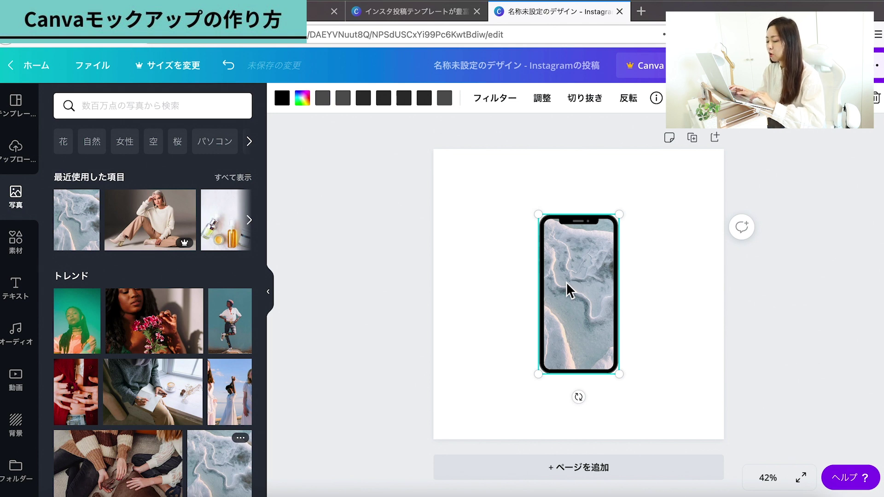
pyautogui.press('Delete')
pyautogui.click(16, 241)
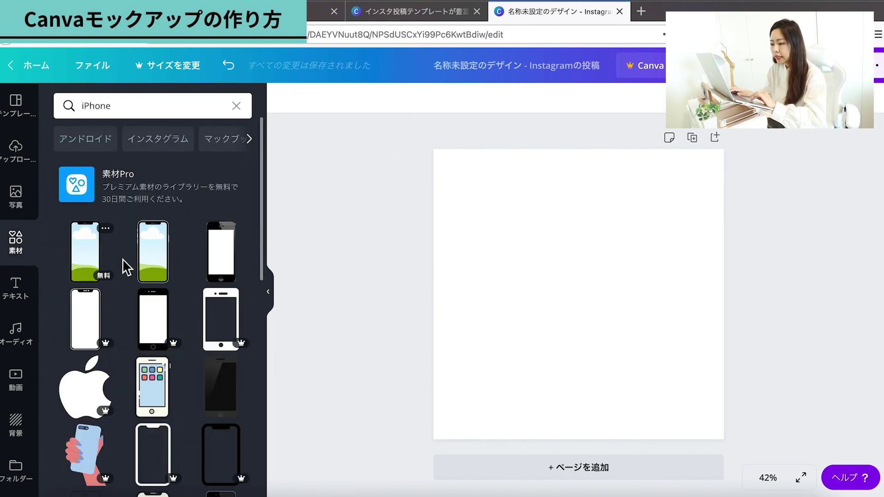
pyautogui.click(158, 279)
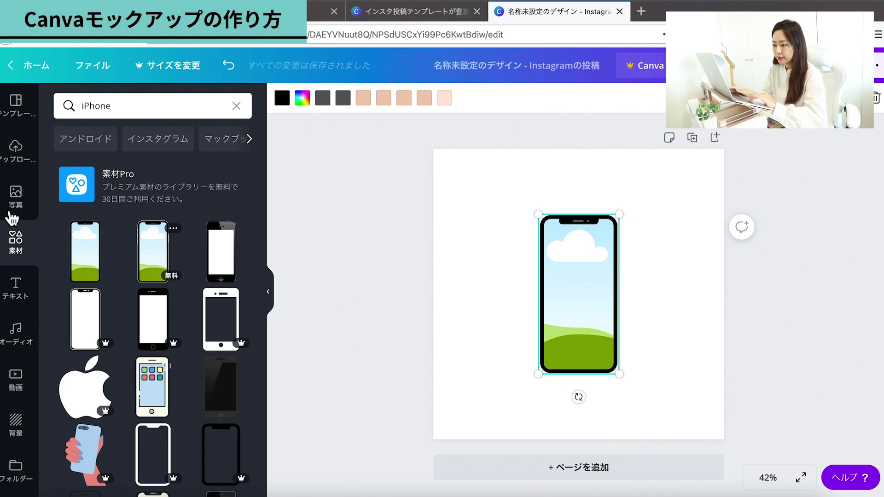
# - Drag the flower vase photo into the iPhone screen; trial a small old iPhone, then delete it
pyautogui.click(15, 150)
pyautogui.moveTo(127, 205); pyautogui.dragTo(603, 305)
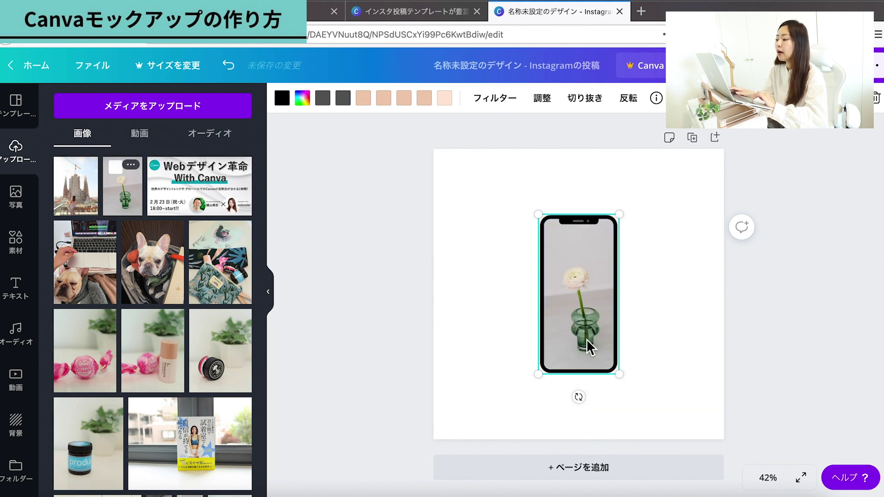
pyautogui.click(587, 264)
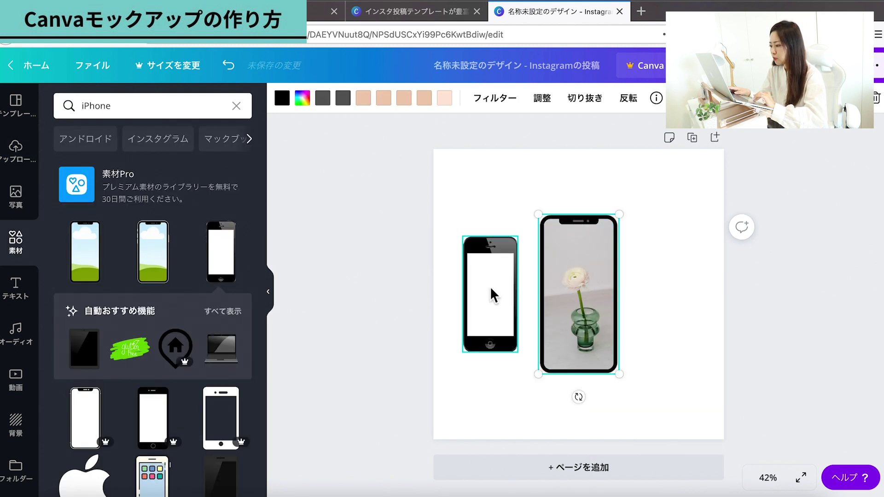
pyautogui.click(487, 292)
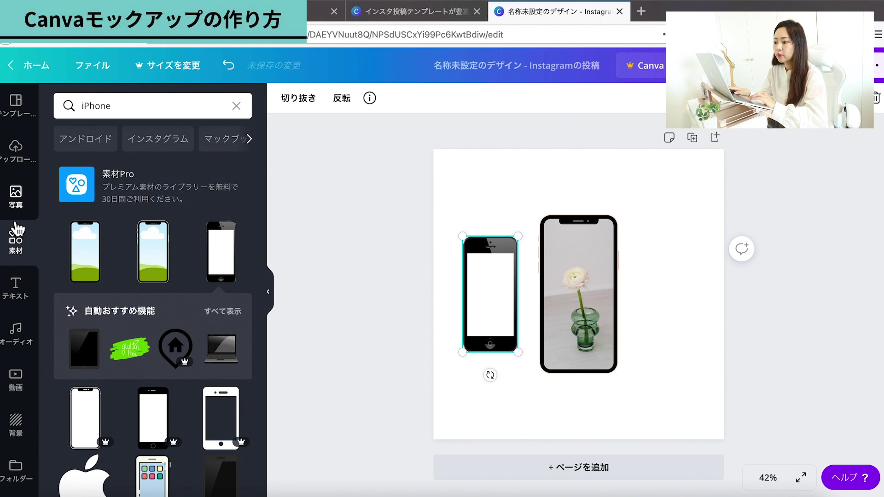
pyautogui.click(20, 159)
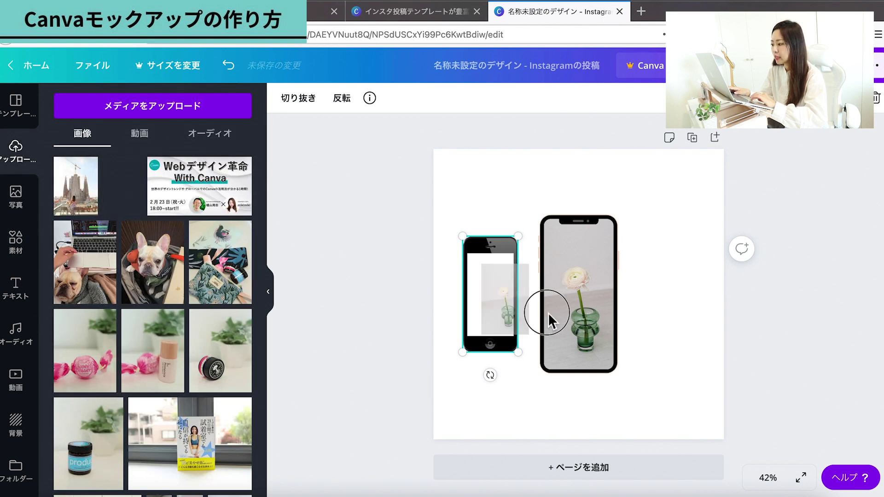
pyautogui.moveTo(131, 209); pyautogui.dragTo(524, 267)
pyautogui.press('Delete')
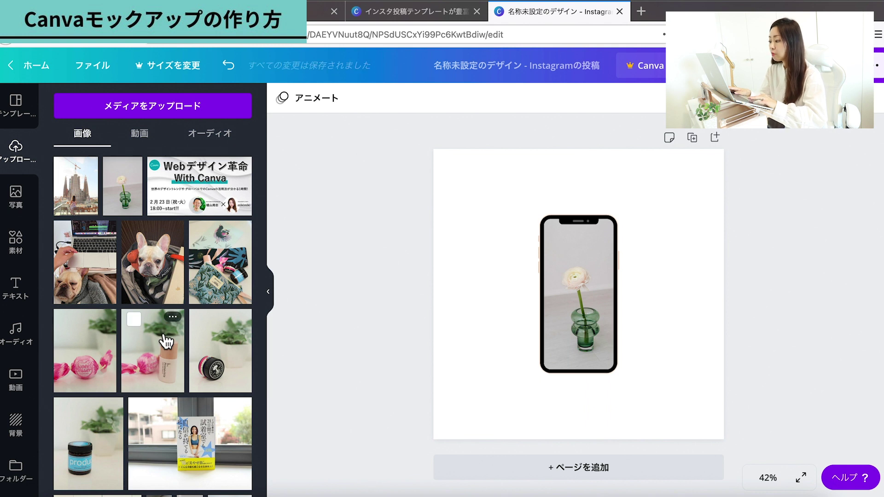